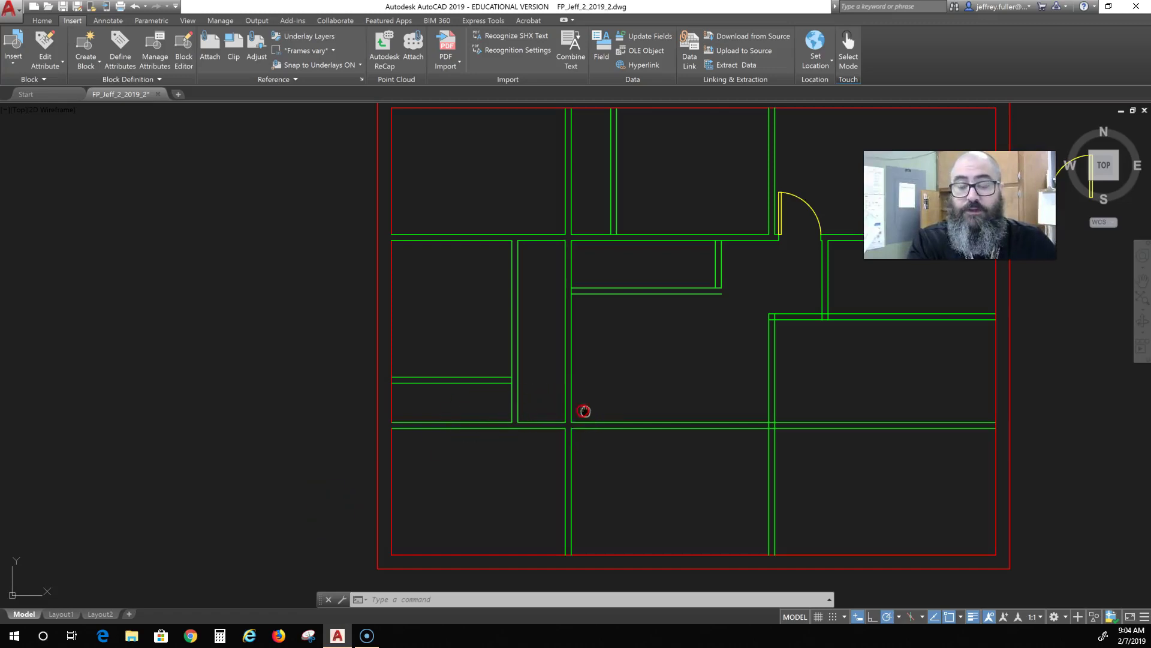
Step: Pan the floor plan left until the lower-left rooms are in view
{"action": "mouse_move", "coordinate": [581, 416]}
{"action": "middle_mouse_down"}
{"action": "mouse_move", "coordinate": [471, 448]}
{"action": "mouse_move", "coordinate": [457, 437]}
{"action": "middle_mouse_up"}
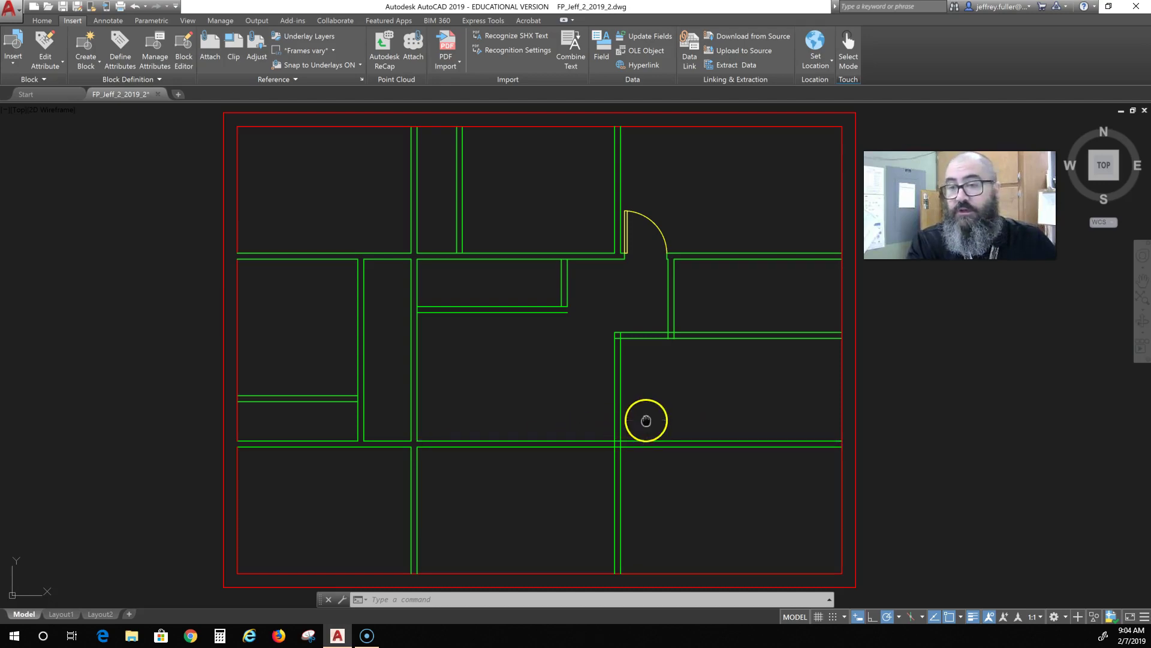
{"action": "middle_click_drag", "start_coordinate": [647, 420], "coordinate": [589, 420]}
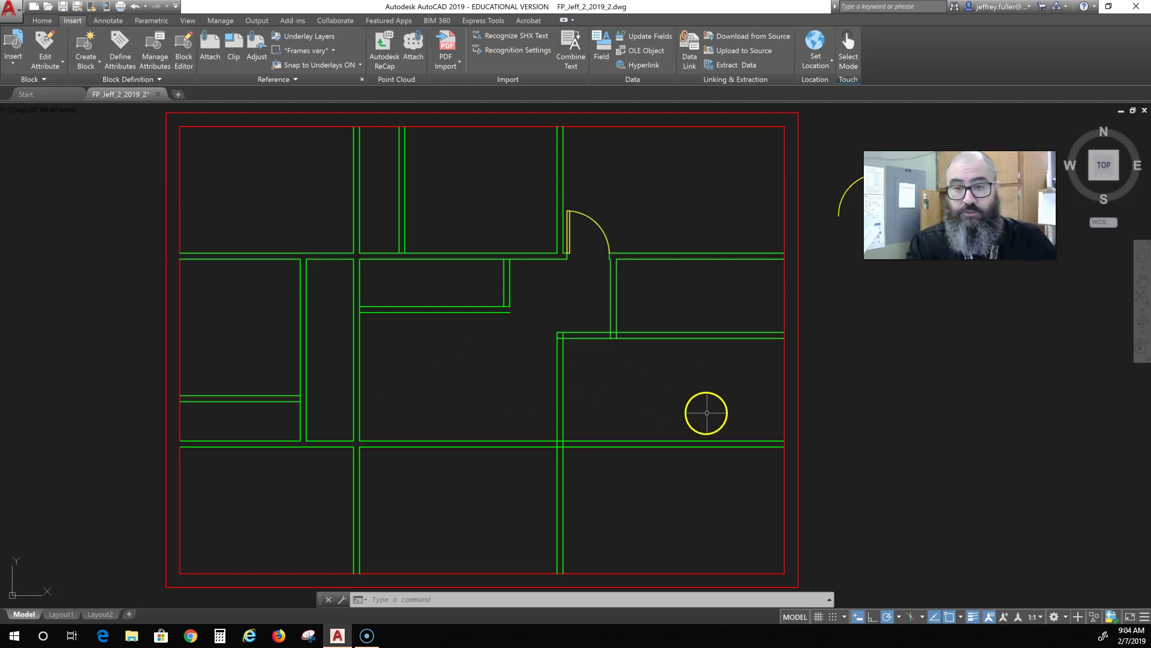
{"action": "middle_click_drag", "start_coordinate": [530, 455], "coordinate": [606, 411]}
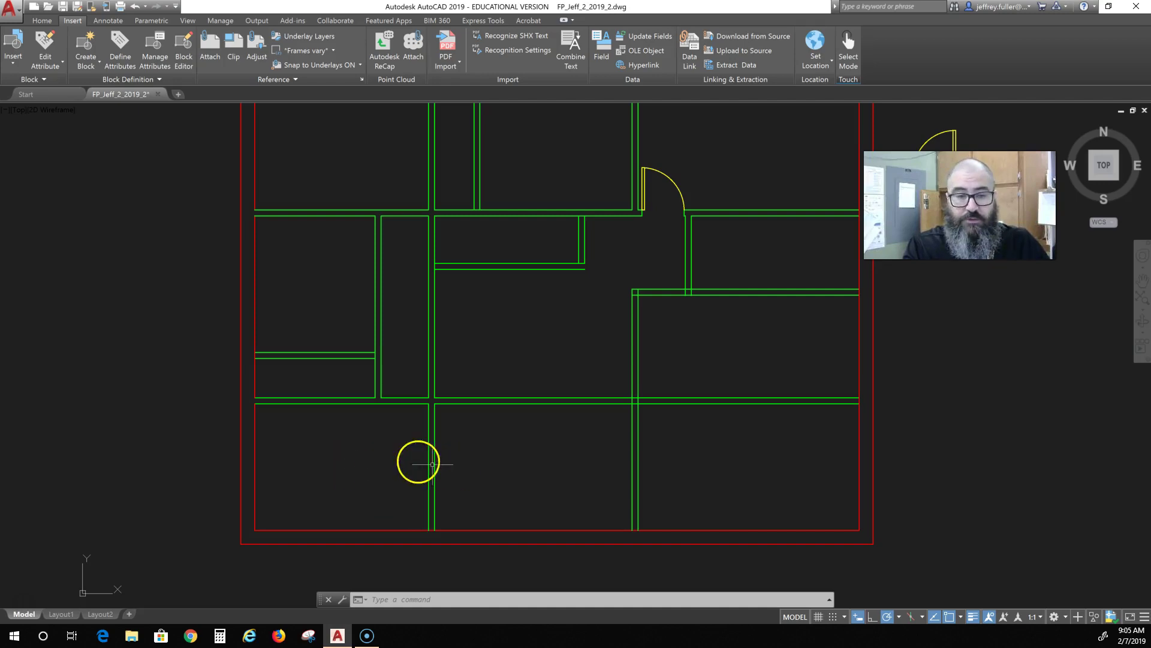
Step: Switch to the Home ribbon tab and zoom in on the bottom exterior wall
{"action": "left_click", "coordinate": [42, 20]}
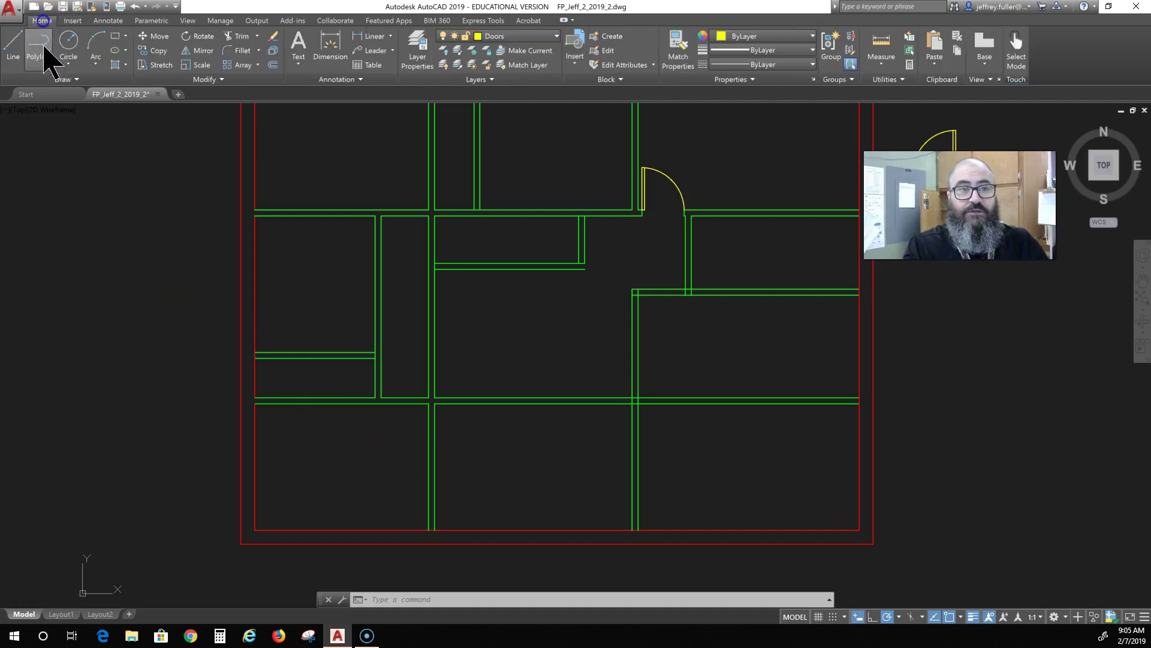
{"action": "left_click", "coordinate": [15, 44]}
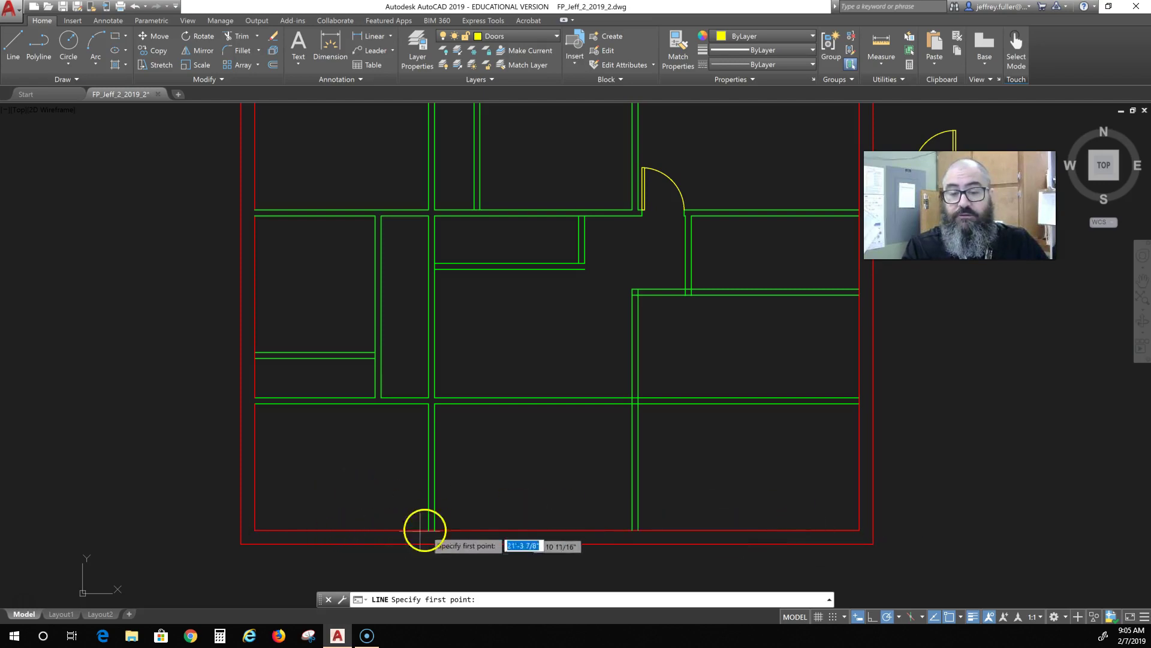
{"action": "key", "text": "Escape"}
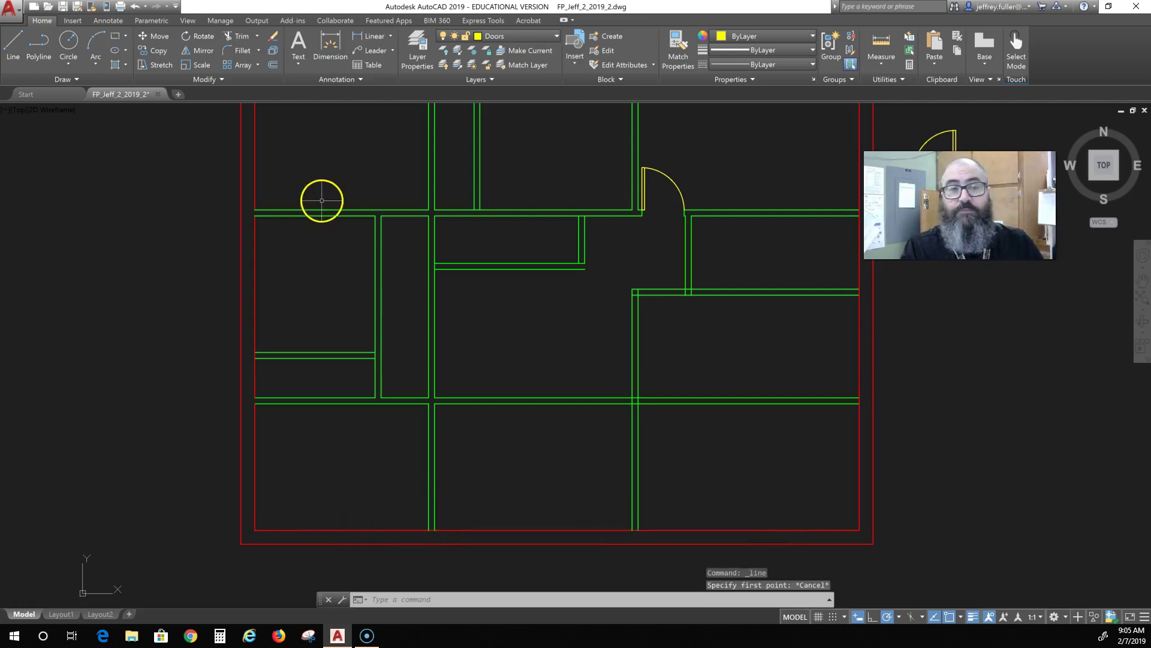
{"action": "scroll", "coordinate": [447, 436], "scroll_direction": "up", "scroll_amount": 6}
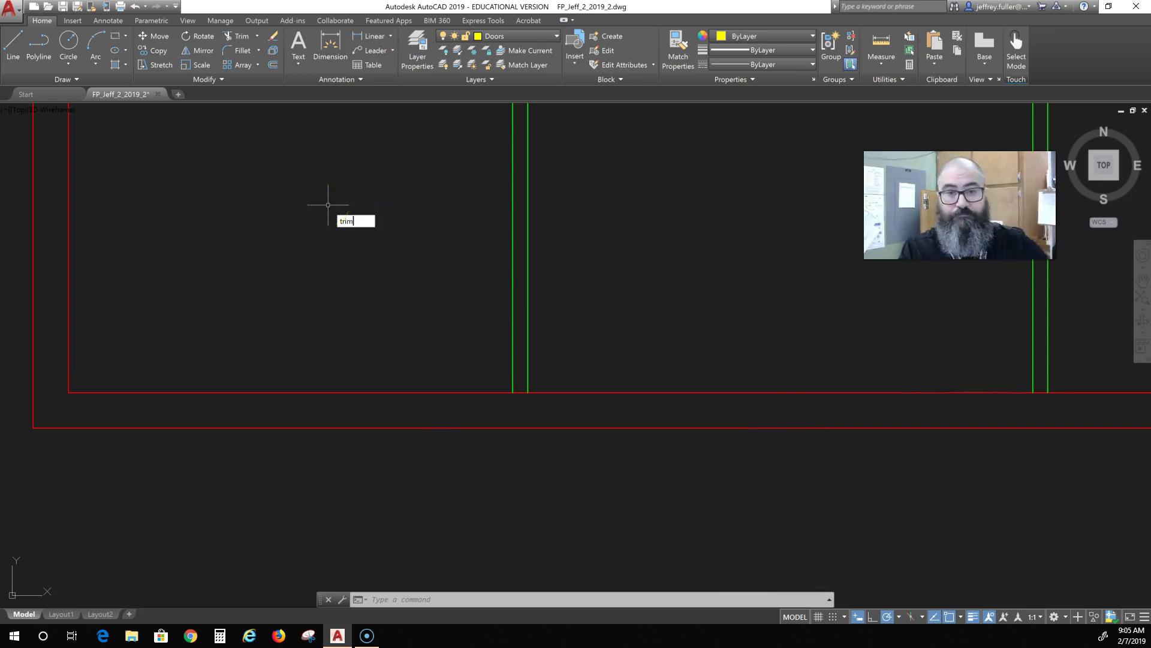
Step: Trim the inner bottom-wall line between the interior wall's two lines so the walls join
{"action": "key", "text": "Return"}
{"action": "key", "text": "Return"}
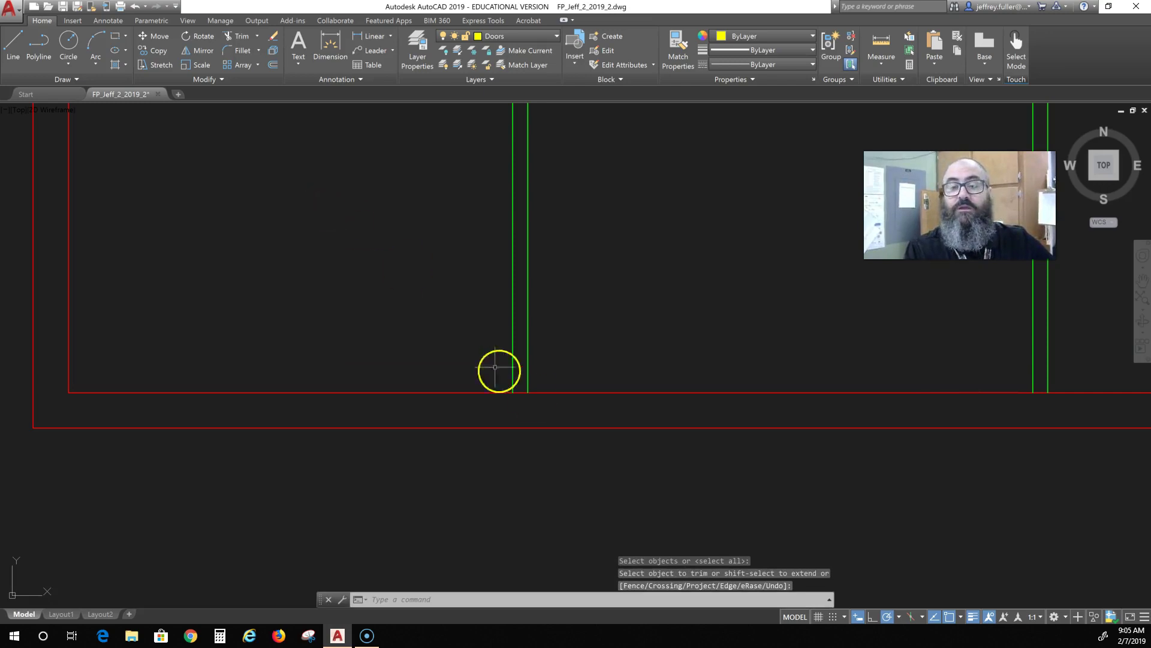
{"action": "key", "text": "Return"}
{"action": "left_click", "coordinate": [522, 392]}
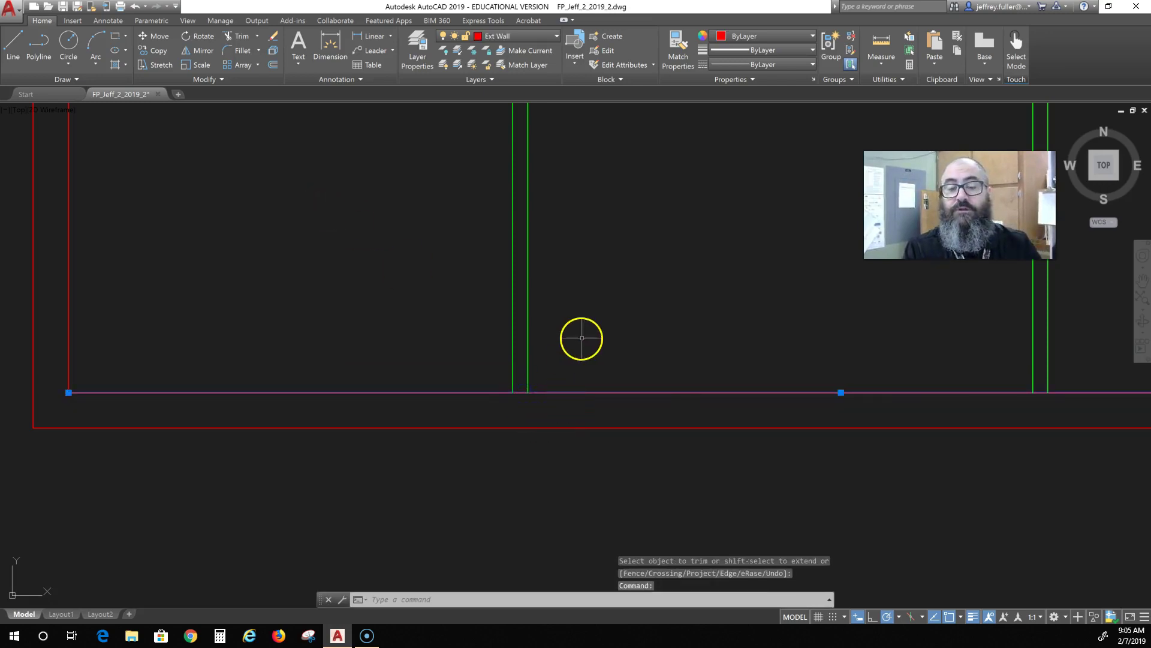
{"action": "key", "text": "Escape"}
{"action": "key", "text": "Escape"}
{"action": "key", "text": "Escape"}
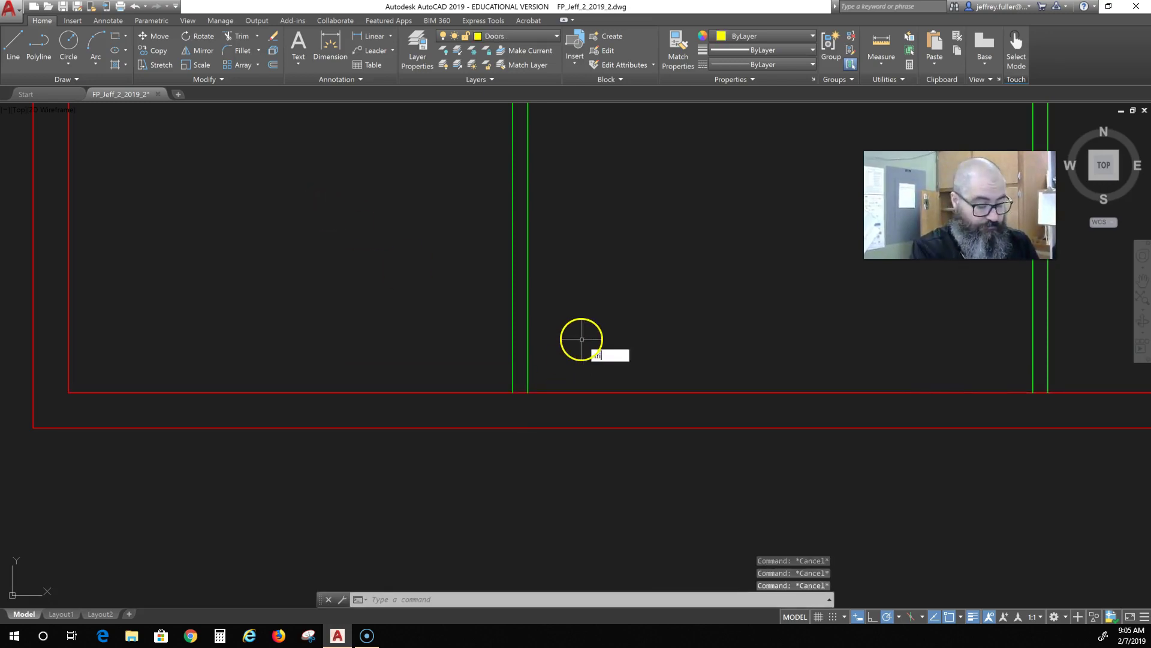
{"action": "key", "text": "Return"}
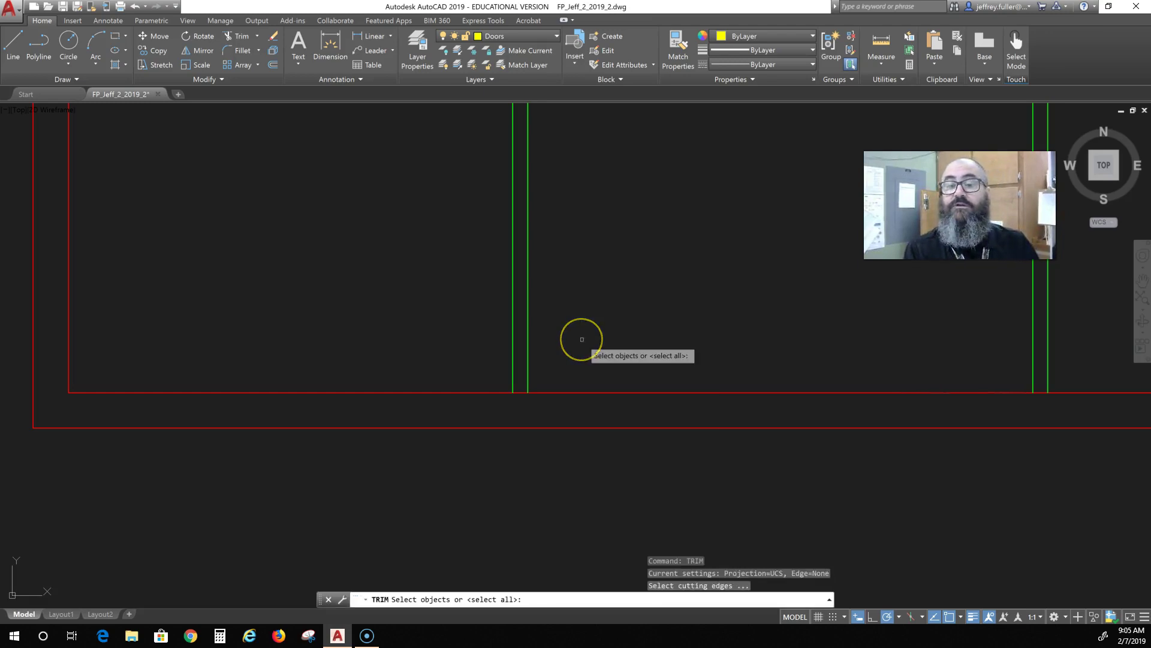
{"action": "key", "text": "Return"}
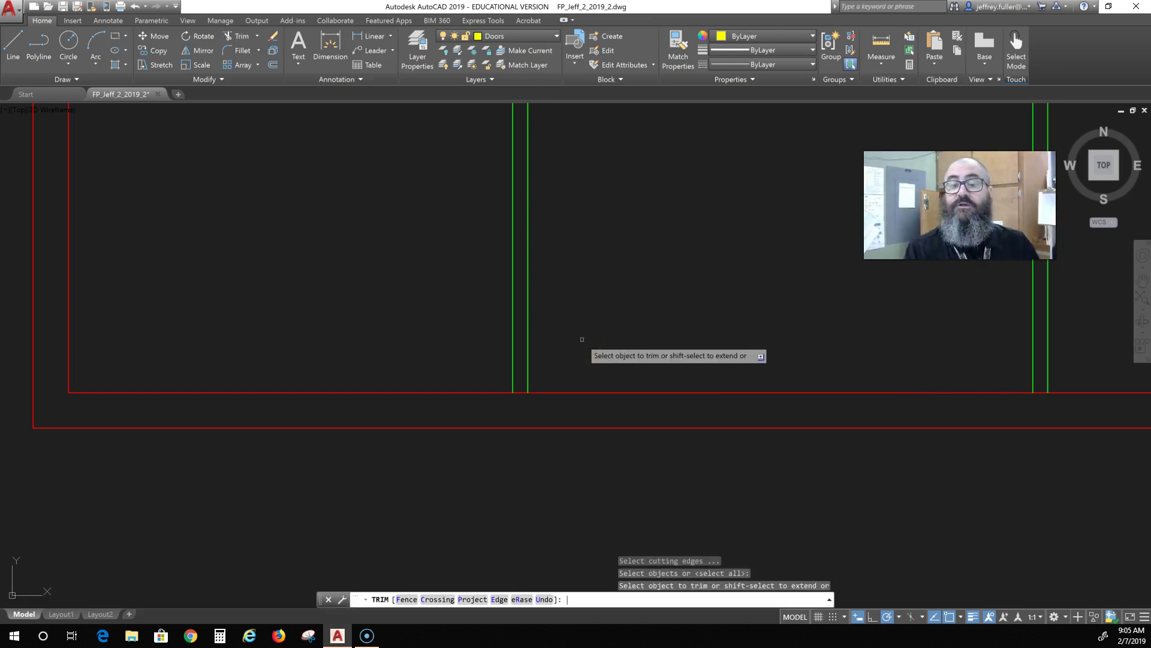
{"action": "left_click", "coordinate": [520, 390]}
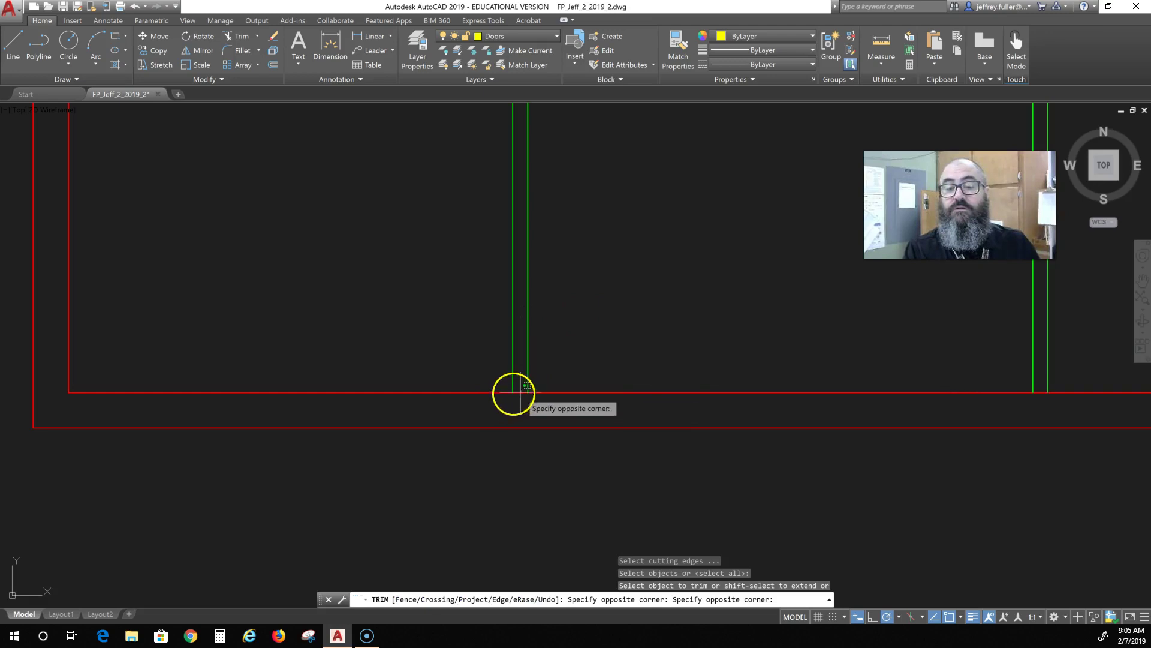
{"action": "left_click", "coordinate": [518, 397]}
{"action": "scroll", "coordinate": [549, 327], "scroll_direction": "down", "scroll_amount": 4}
{"action": "middle_click_drag", "start_coordinate": [549, 327], "coordinate": [564, 354]}
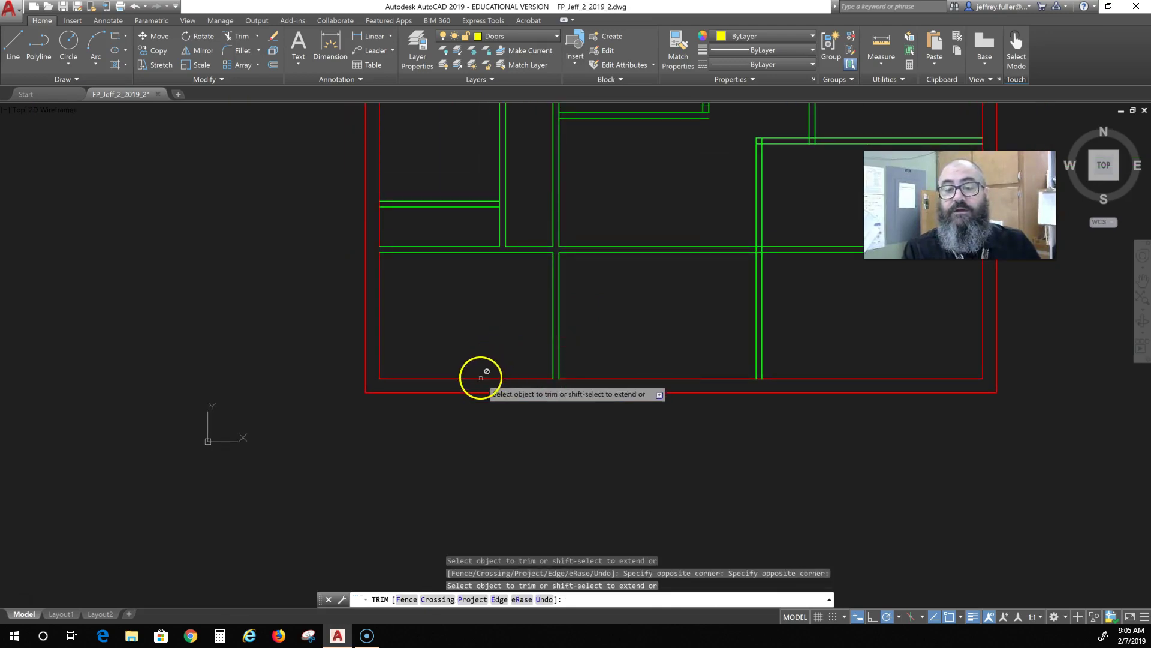
Step: Draw a short vertical line from the inner to the outer bottom wall line marking the window edge
{"action": "key", "text": "Escape"}
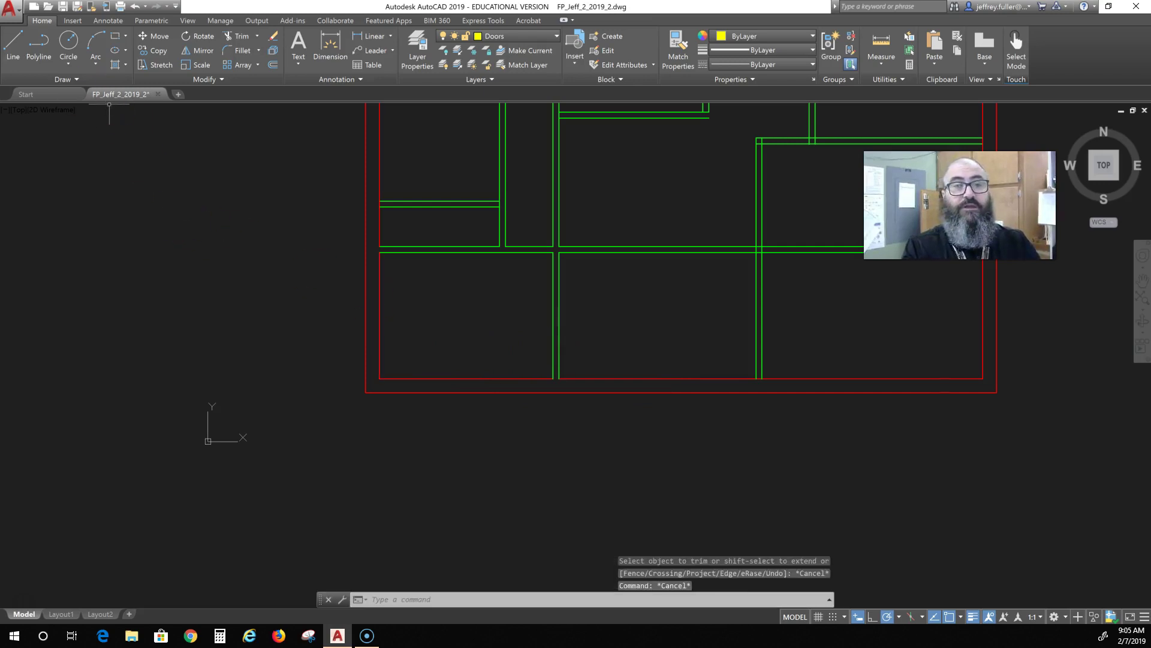
{"action": "left_click", "coordinate": [15, 45]}
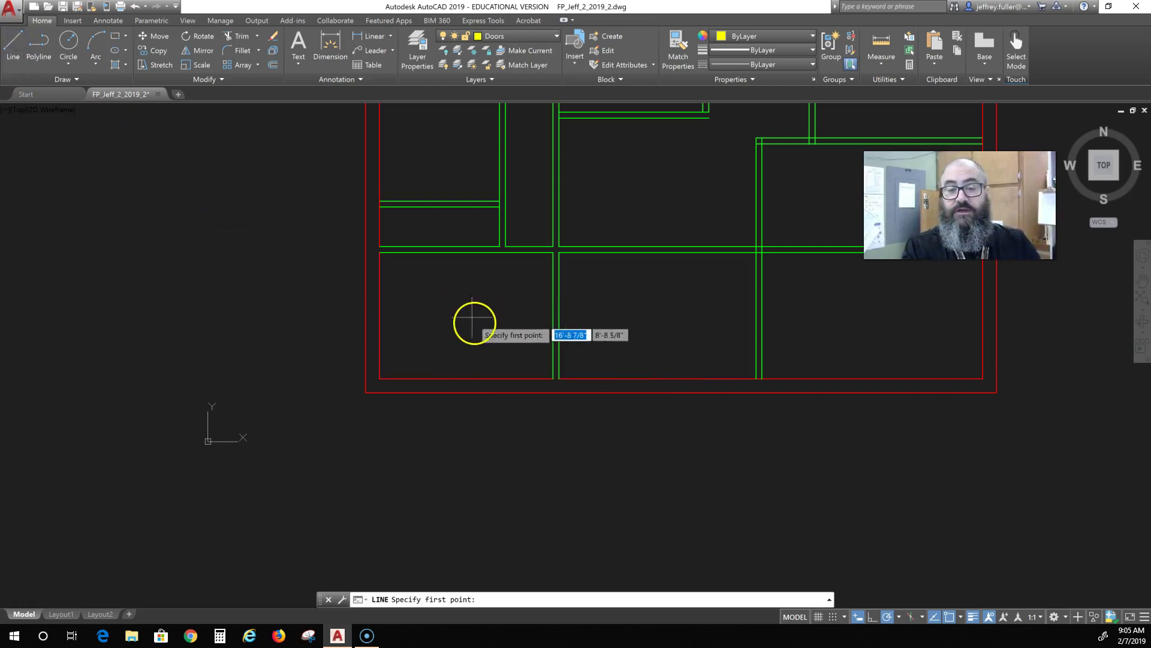
{"action": "left_click", "coordinate": [466, 379]}
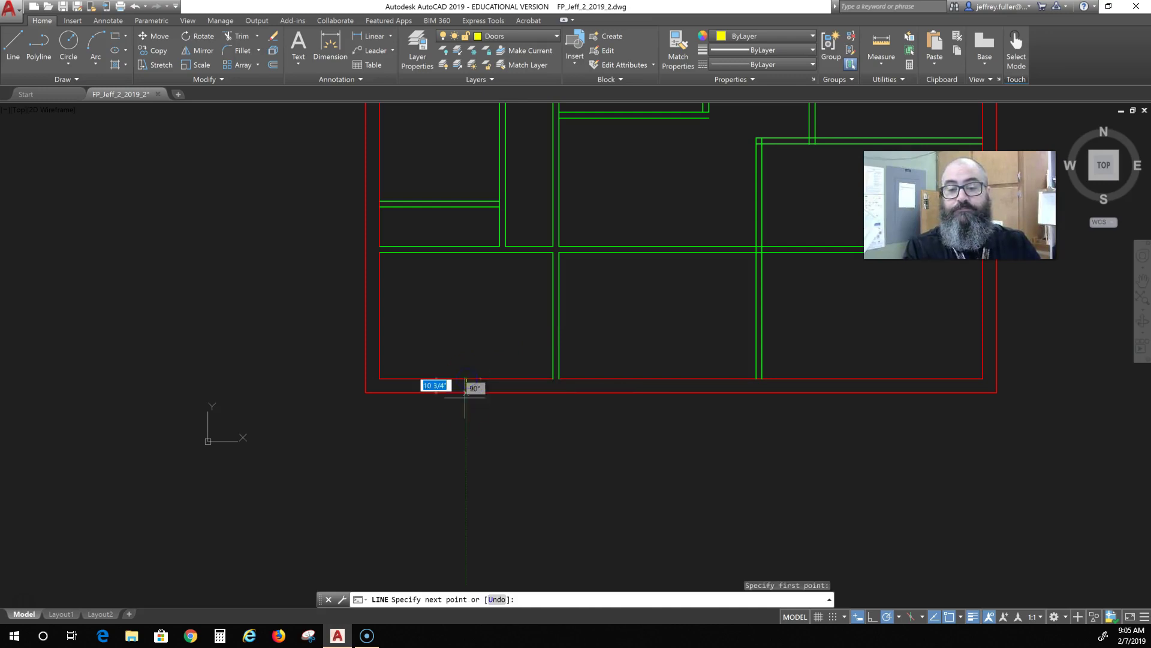
{"action": "left_click", "coordinate": [466, 408]}
{"action": "key", "text": "Escape"}
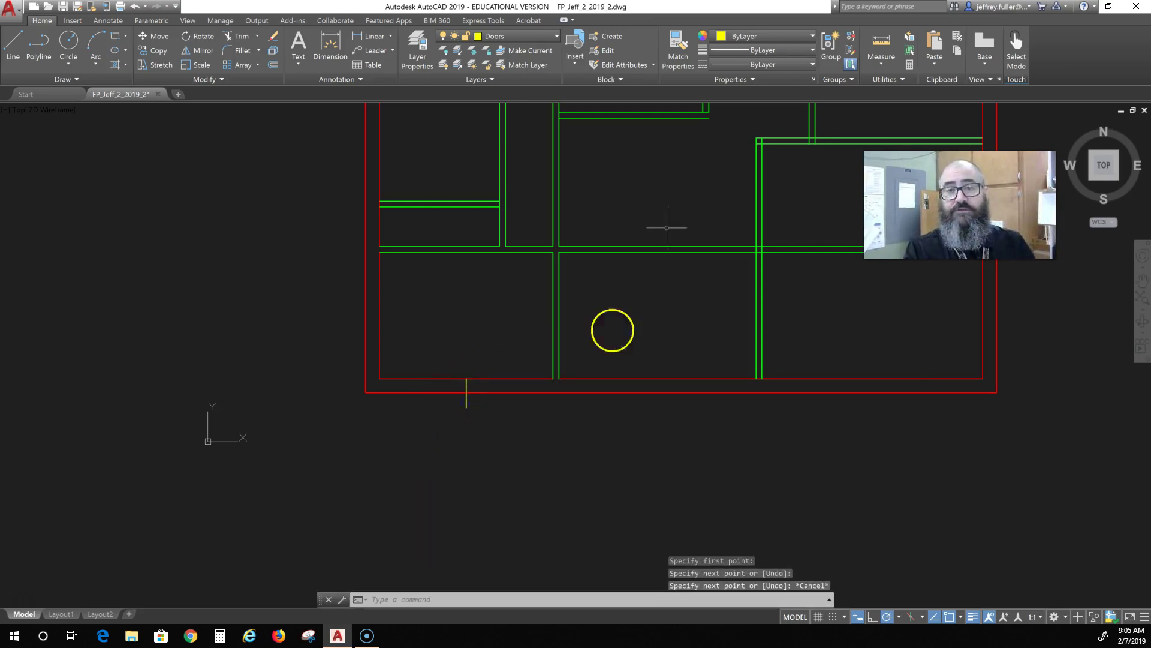
Step: Make Windows the current layer and recentre the bottom wall in view
{"action": "left_click", "coordinate": [541, 37]}
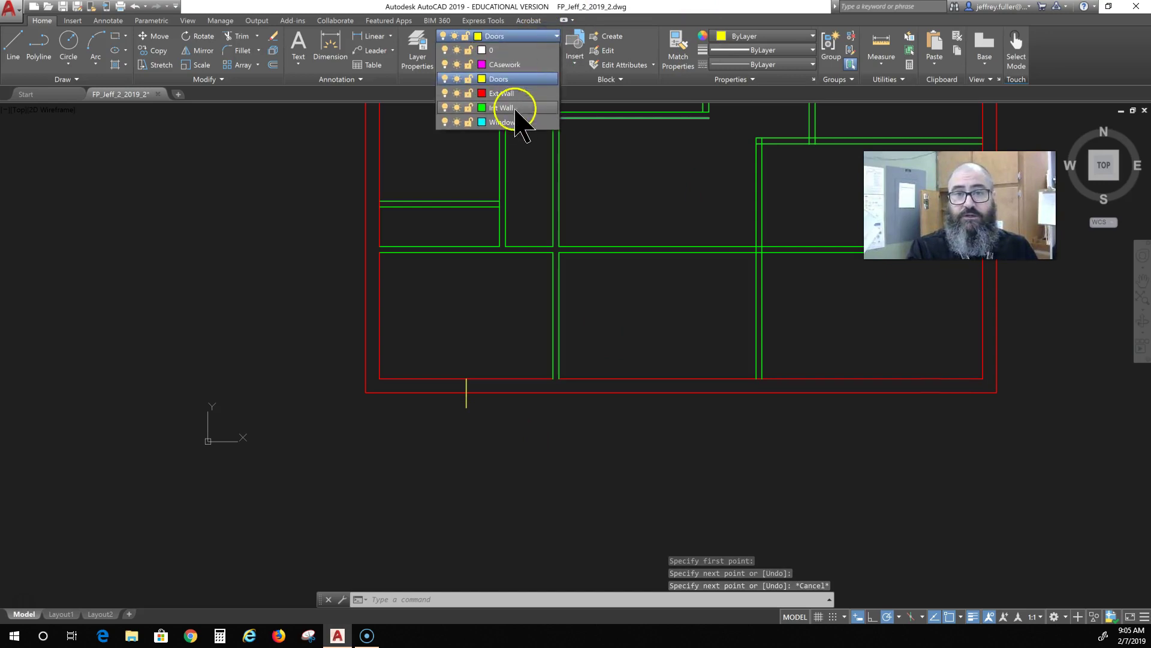
{"action": "left_click", "coordinate": [512, 122]}
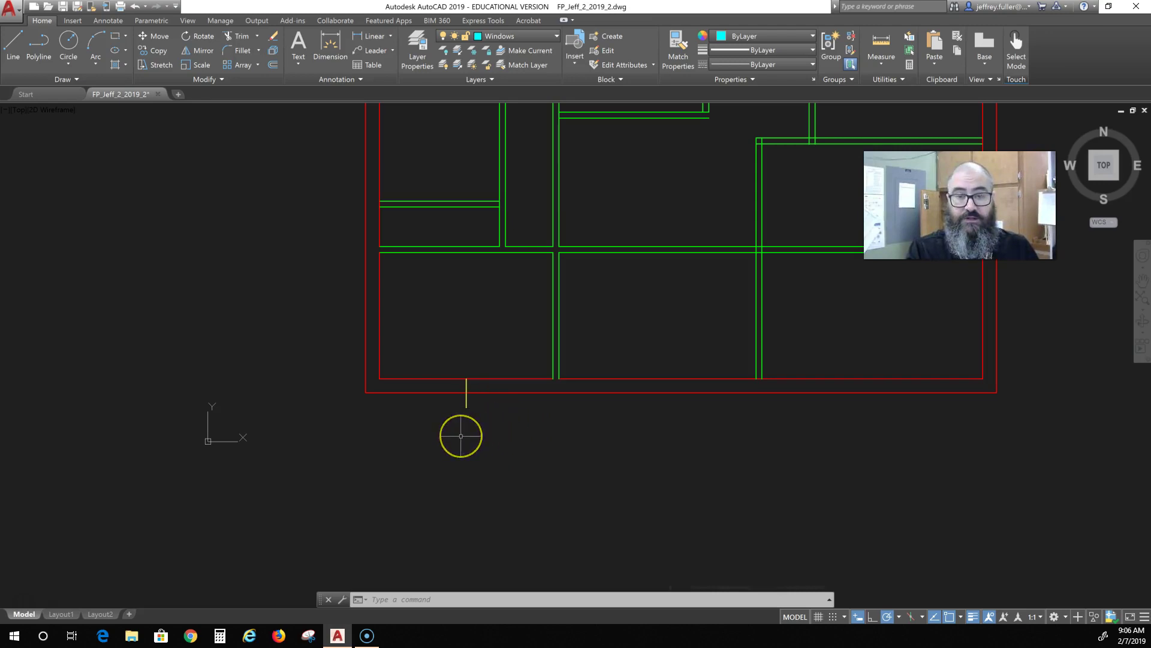
{"action": "middle_click_drag", "start_coordinate": [475, 427], "coordinate": [393, 463]}
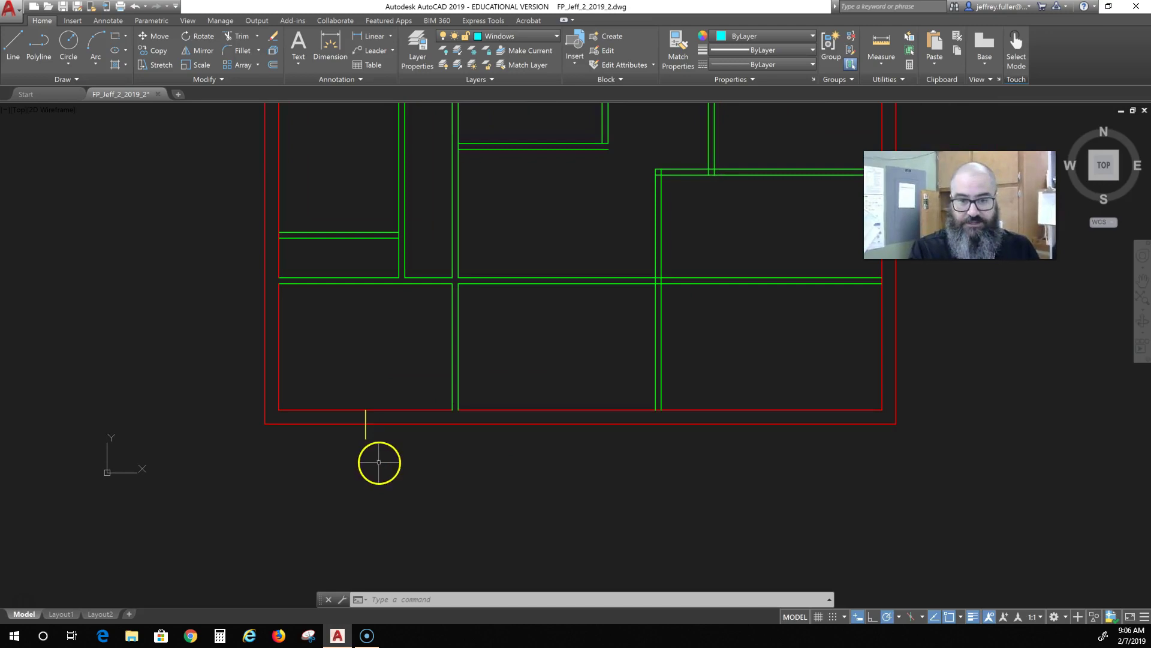
{"action": "middle_click_drag", "start_coordinate": [372, 485], "coordinate": [396, 492]}
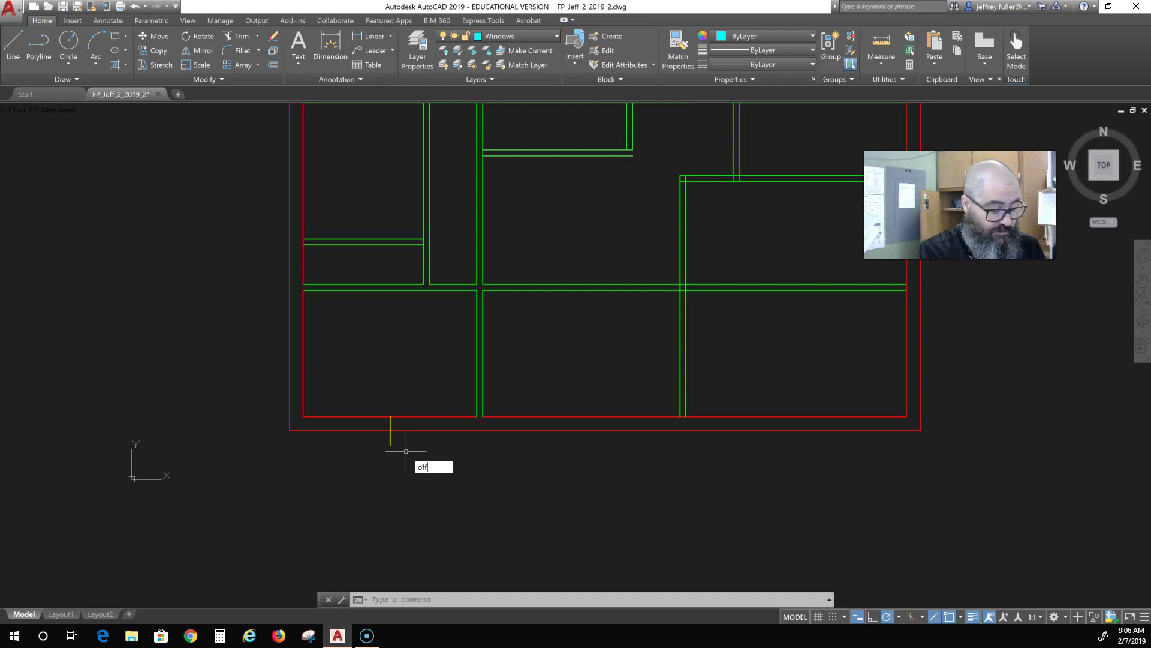
Step: Offset the short marker line 1.5' to each side, giving three guide lines across the bottom wall
{"action": "key", "text": "Return"}
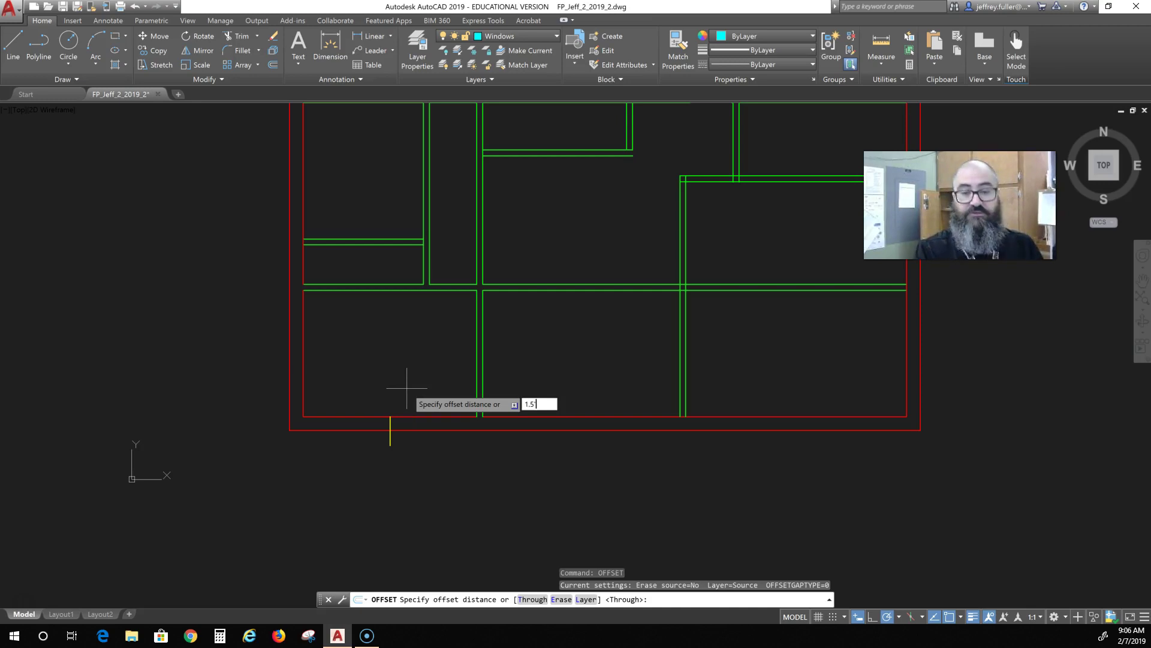
{"action": "key", "text": "Return"}
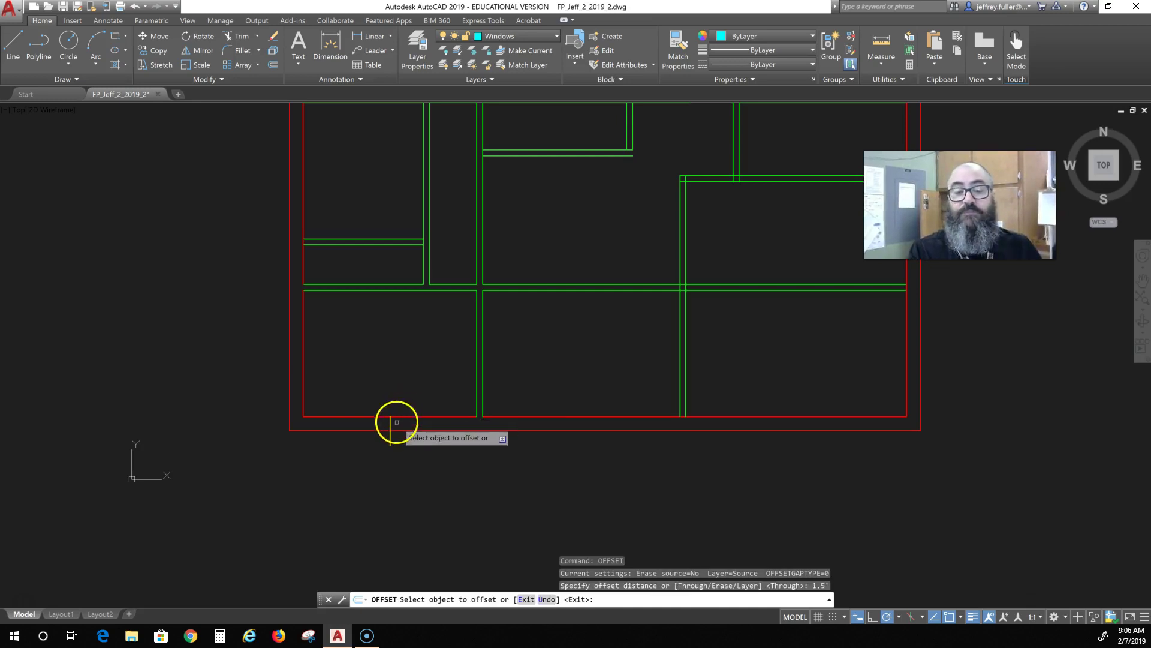
{"action": "left_click", "coordinate": [389, 425]}
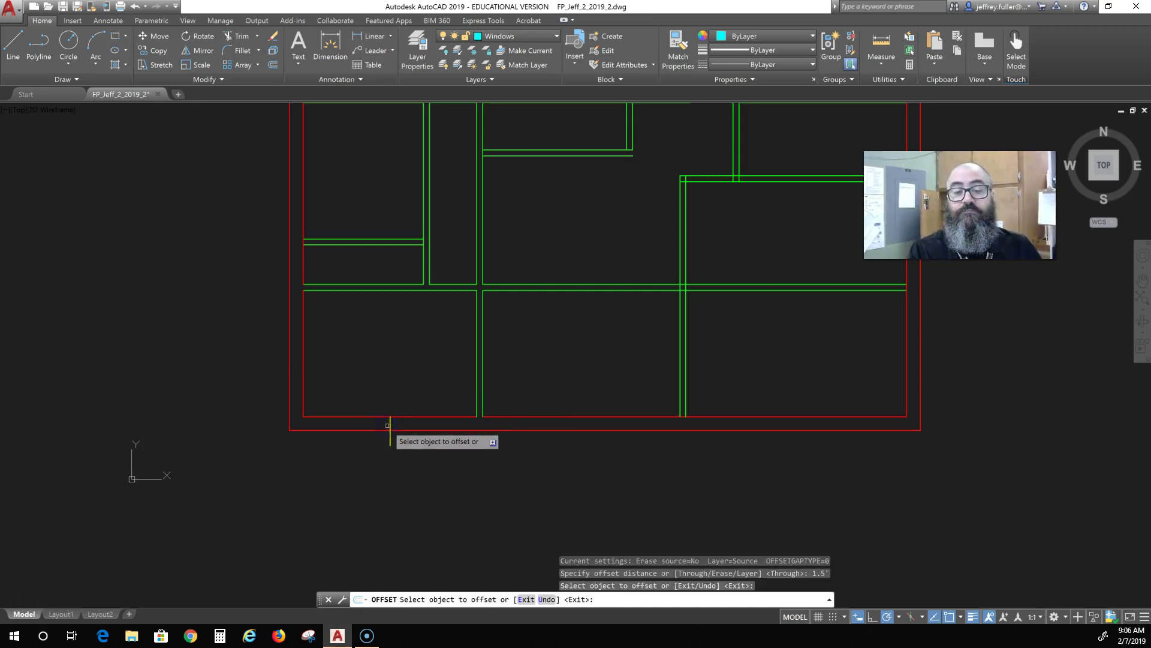
{"action": "left_click", "coordinate": [347, 419]}
{"action": "left_click", "coordinate": [387, 422]}
{"action": "right_click", "coordinate": [389, 423]}
{"action": "left_click", "coordinate": [404, 390]}
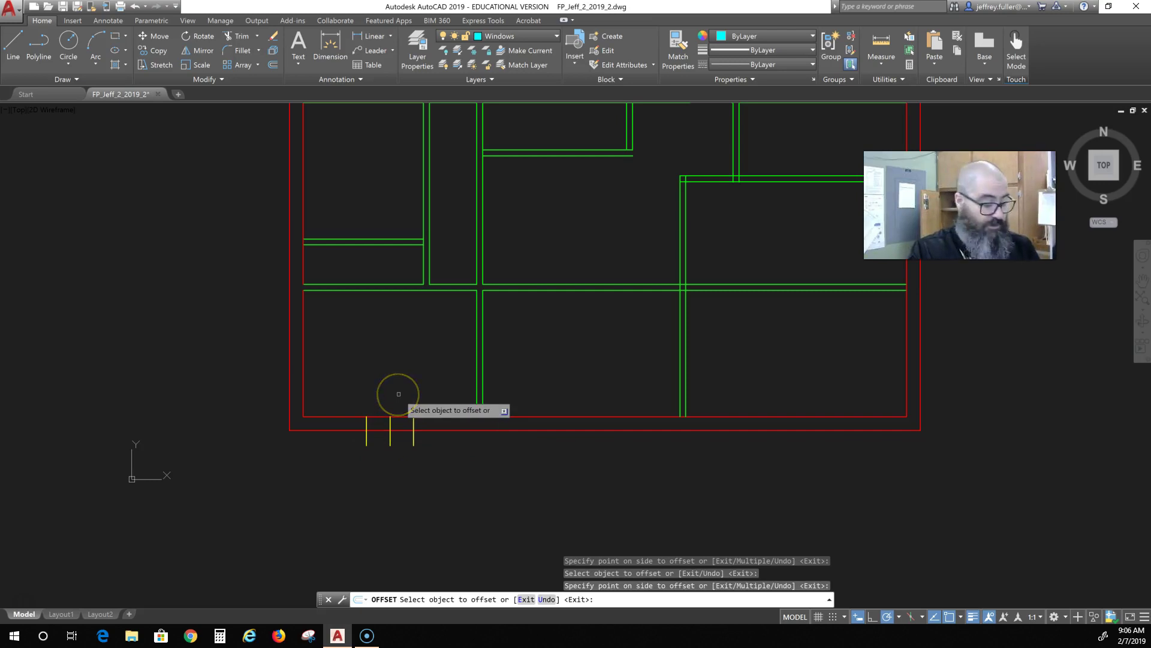
Step: Trim a 3' opening in the bottom wall between the outer guide lines and select the leftover middle stub
{"action": "key", "text": "Escape"}
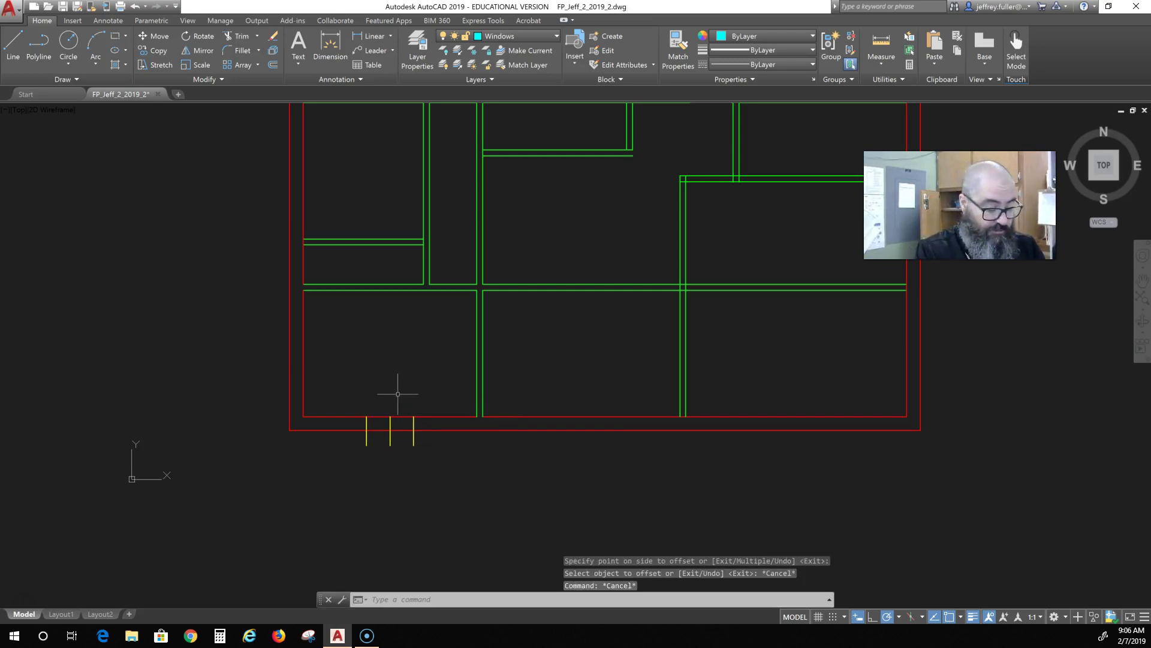
{"action": "key", "text": "Return"}
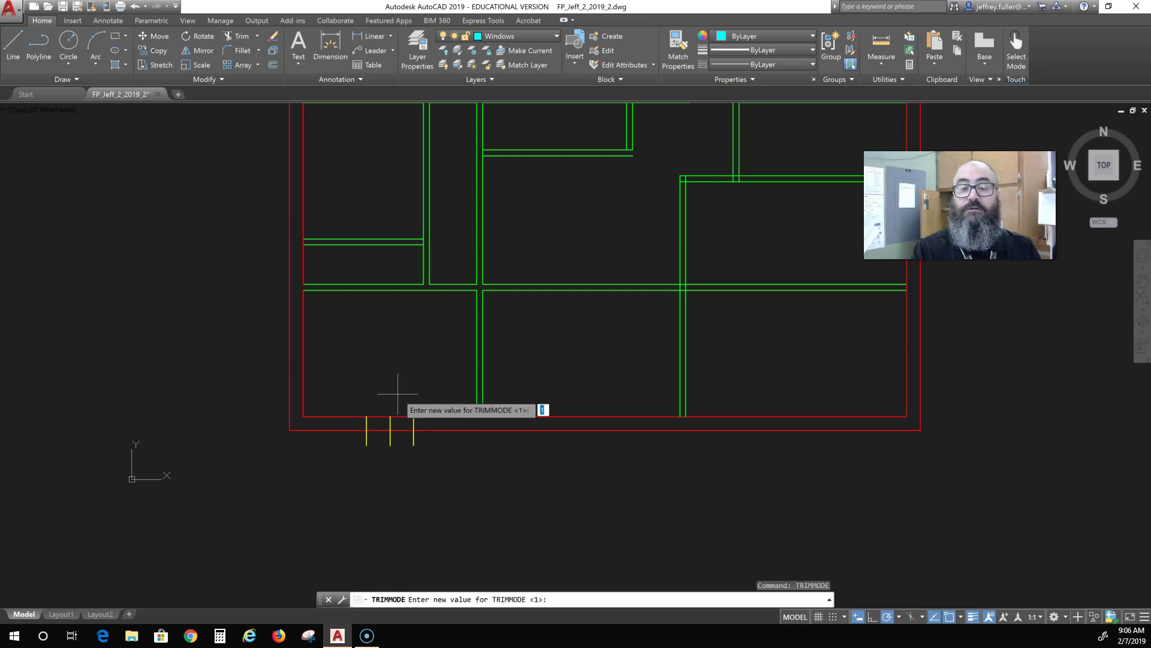
{"action": "key", "text": "Escape"}
{"action": "key", "text": "Escape"}
{"action": "key", "text": "Escape"}
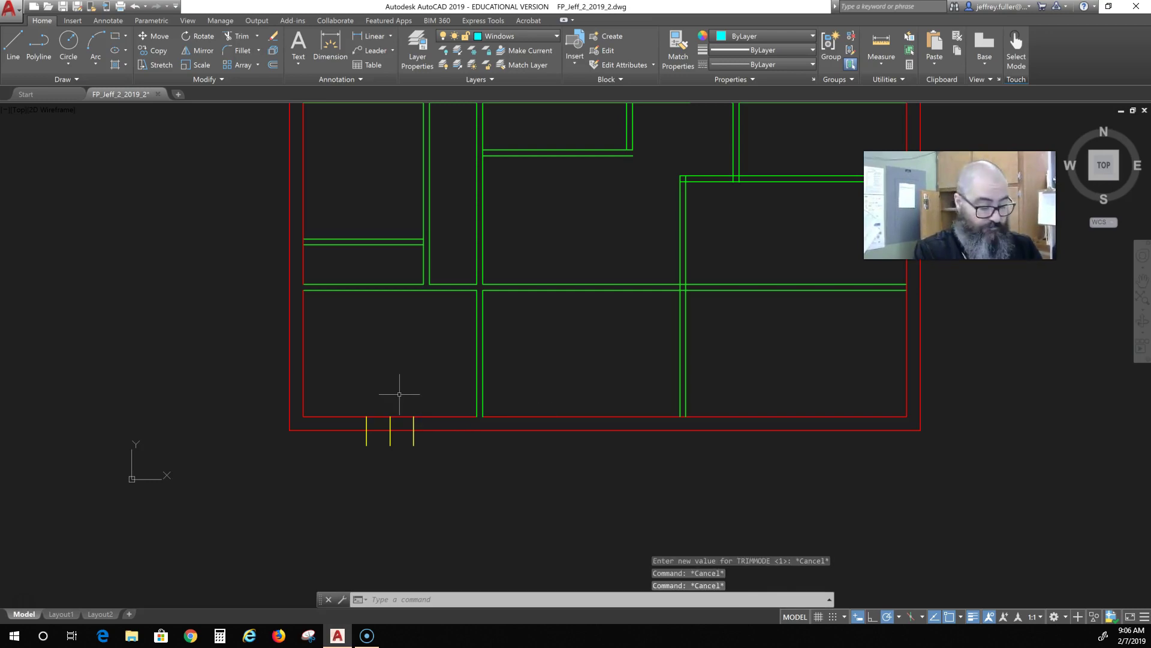
{"action": "key", "text": "Return"}
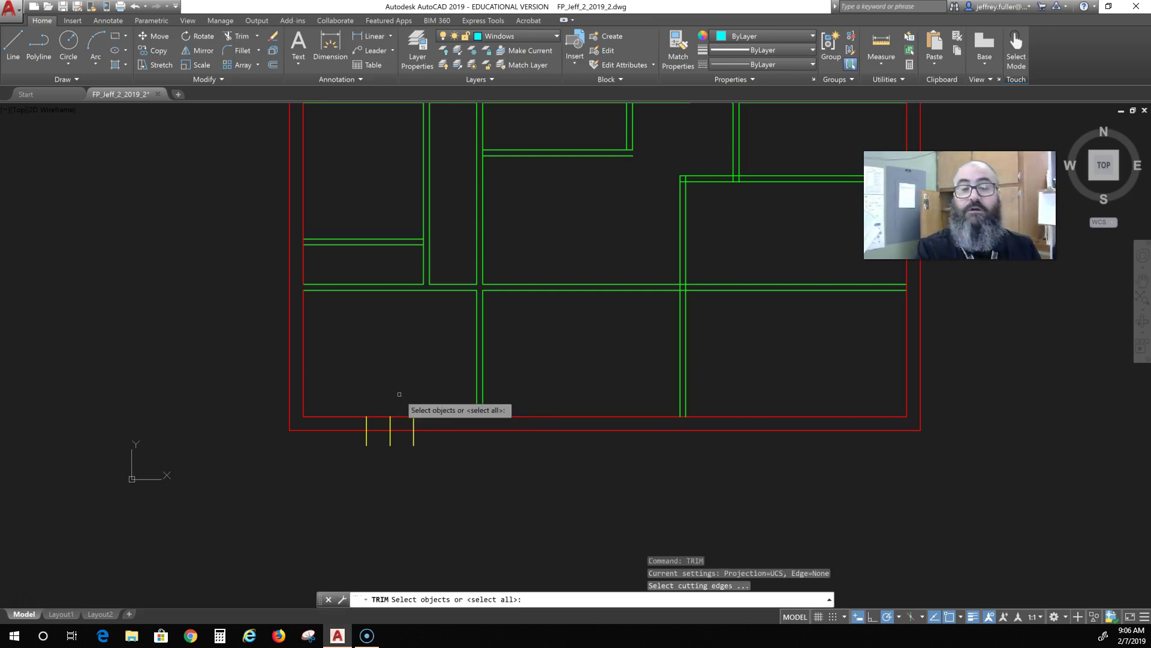
{"action": "left_click", "coordinate": [391, 423]}
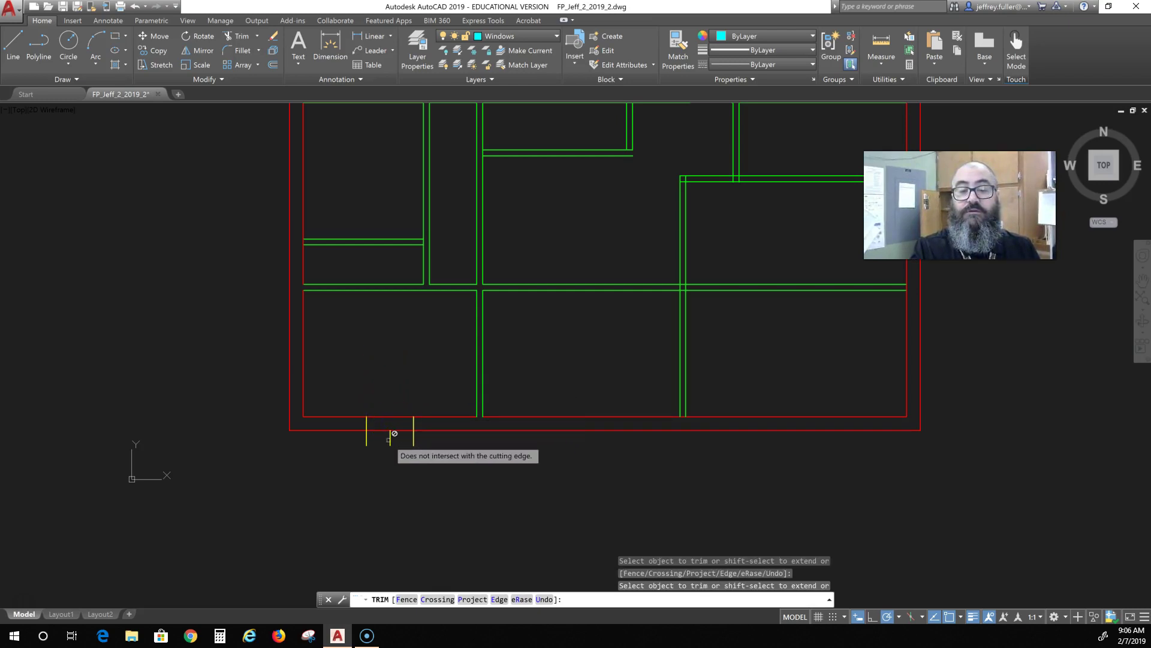
{"action": "left_click", "coordinate": [398, 429]}
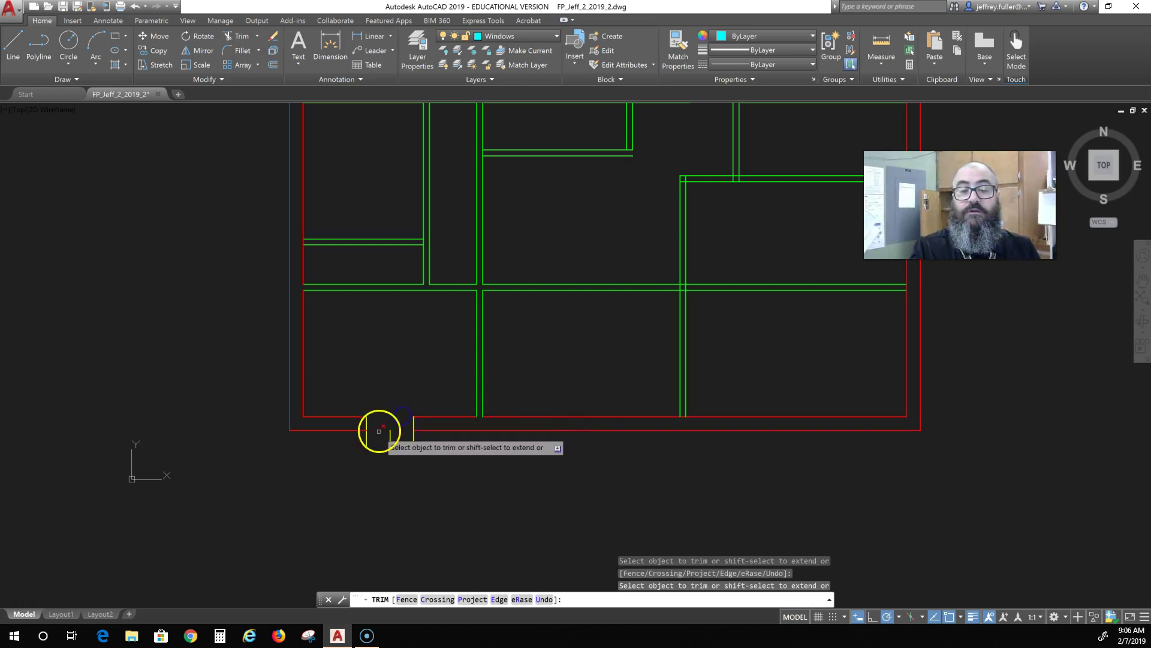
{"action": "left_click", "coordinate": [378, 418]}
{"action": "left_click", "coordinate": [367, 437]}
{"action": "key", "text": "Escape"}
{"action": "left_click", "coordinate": [393, 452]}
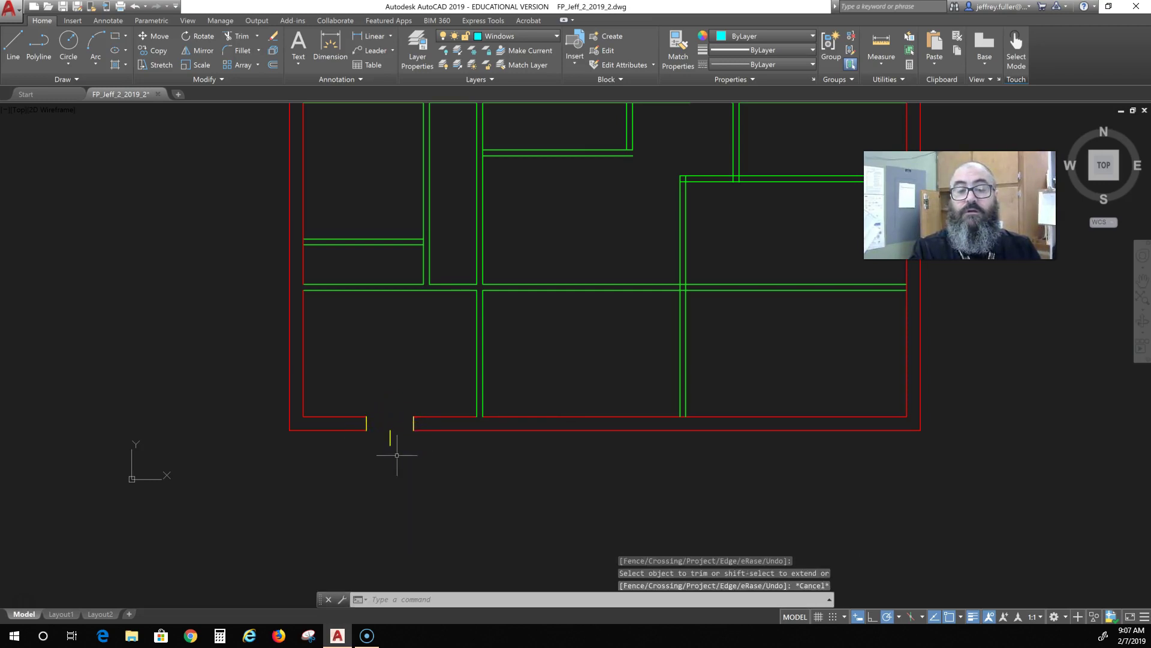
{"action": "left_click", "coordinate": [378, 451]}
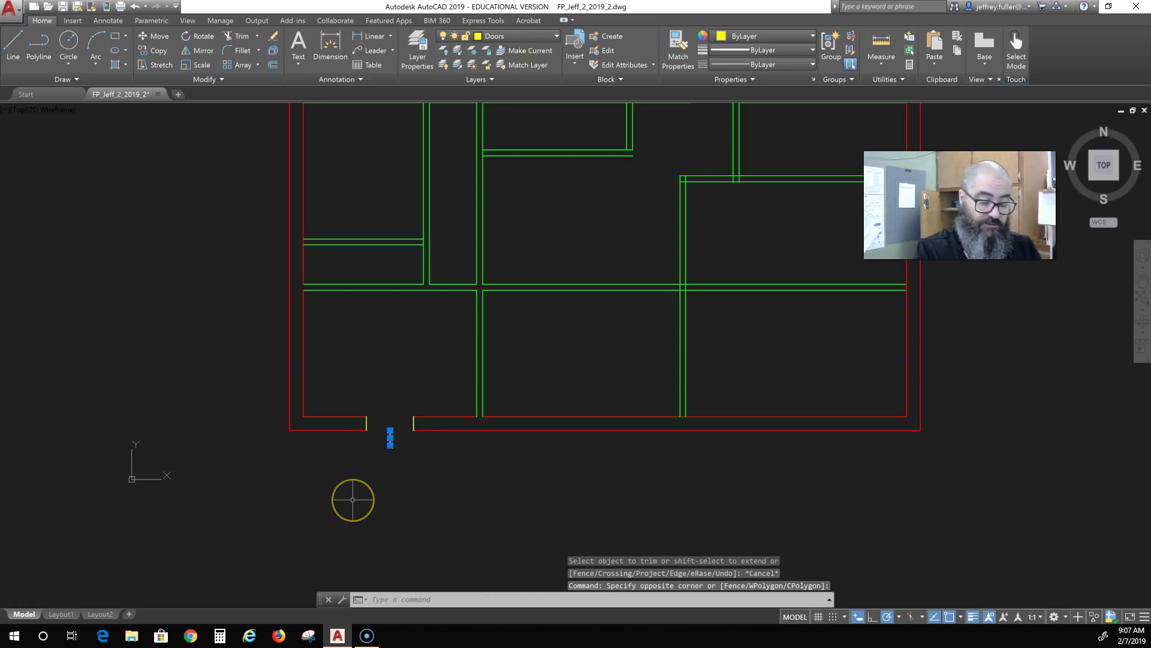
Step: Erase the leftover middle stub and move both opening jamb lines onto the Windows layer
{"action": "key", "text": "Delete"}
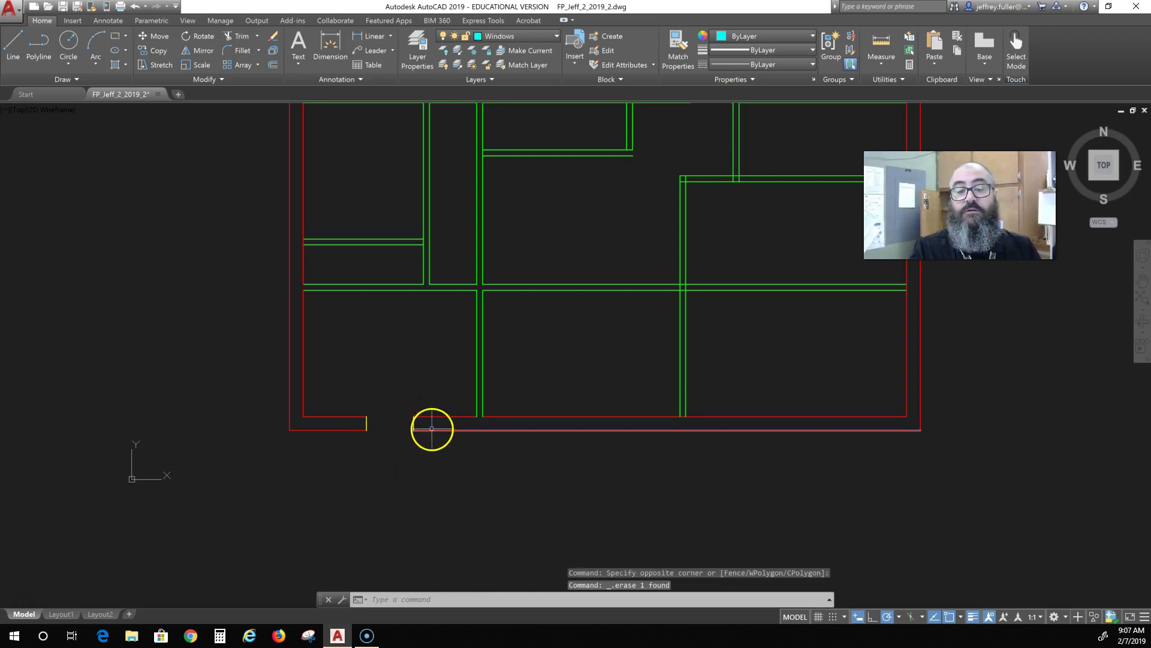
{"action": "left_click", "coordinate": [429, 422]}
{"action": "left_click", "coordinate": [349, 423]}
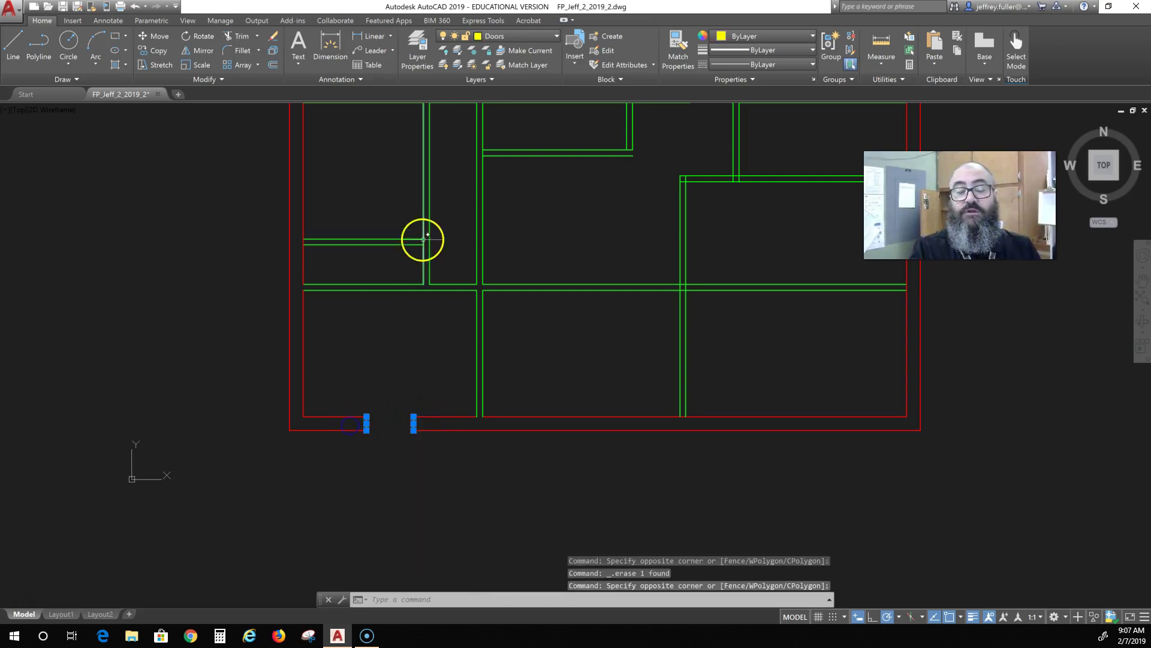
{"action": "left_click", "coordinate": [542, 38]}
{"action": "left_click", "coordinate": [502, 119]}
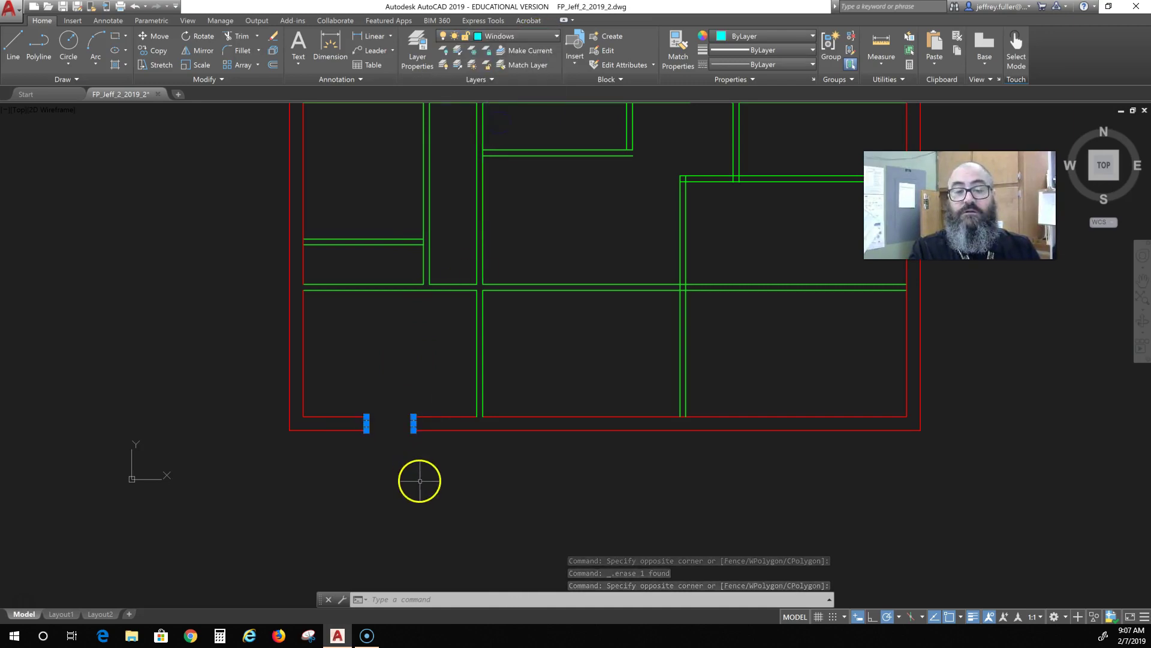
{"action": "key", "text": "Escape"}
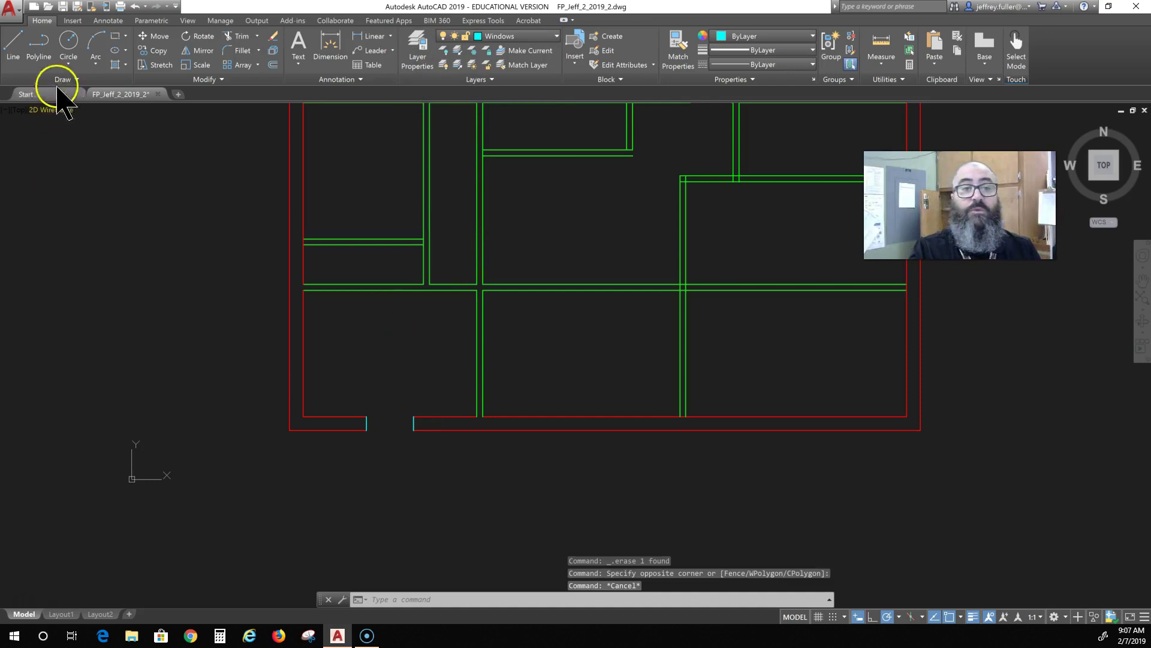
Step: Draw a line across the opening between the two jamb midpoints
{"action": "left_click", "coordinate": [18, 47]}
{"action": "scroll", "coordinate": [465, 497], "scroll_direction": "up", "scroll_amount": 2}
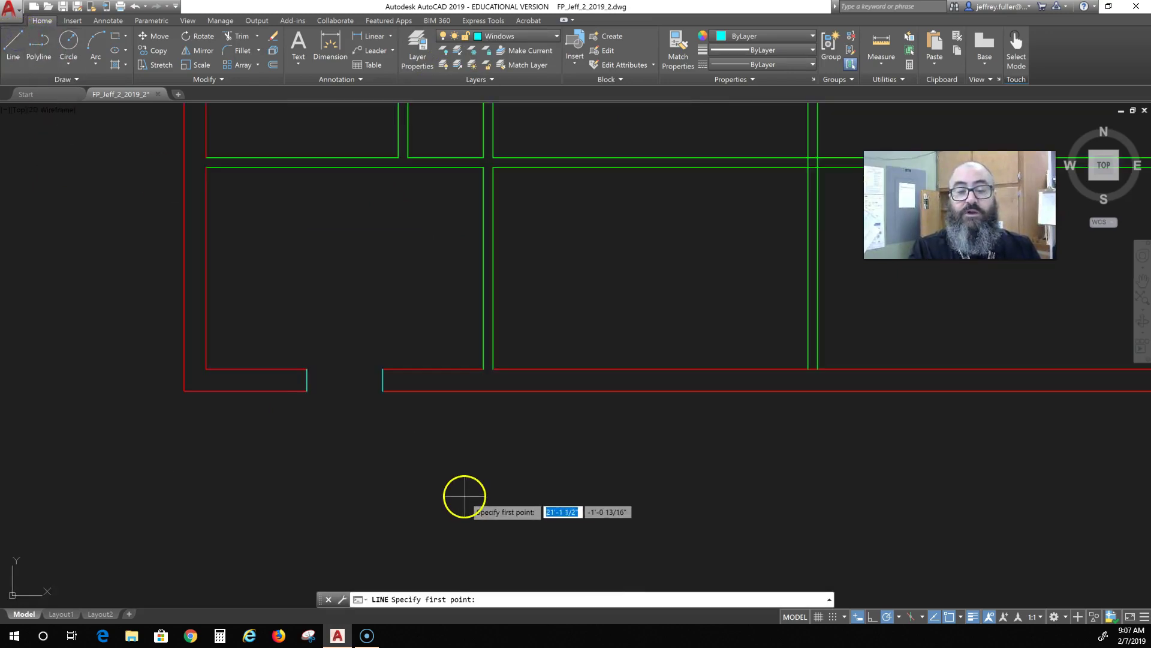
{"action": "scroll", "coordinate": [420, 474], "scroll_direction": "up", "scroll_amount": 4}
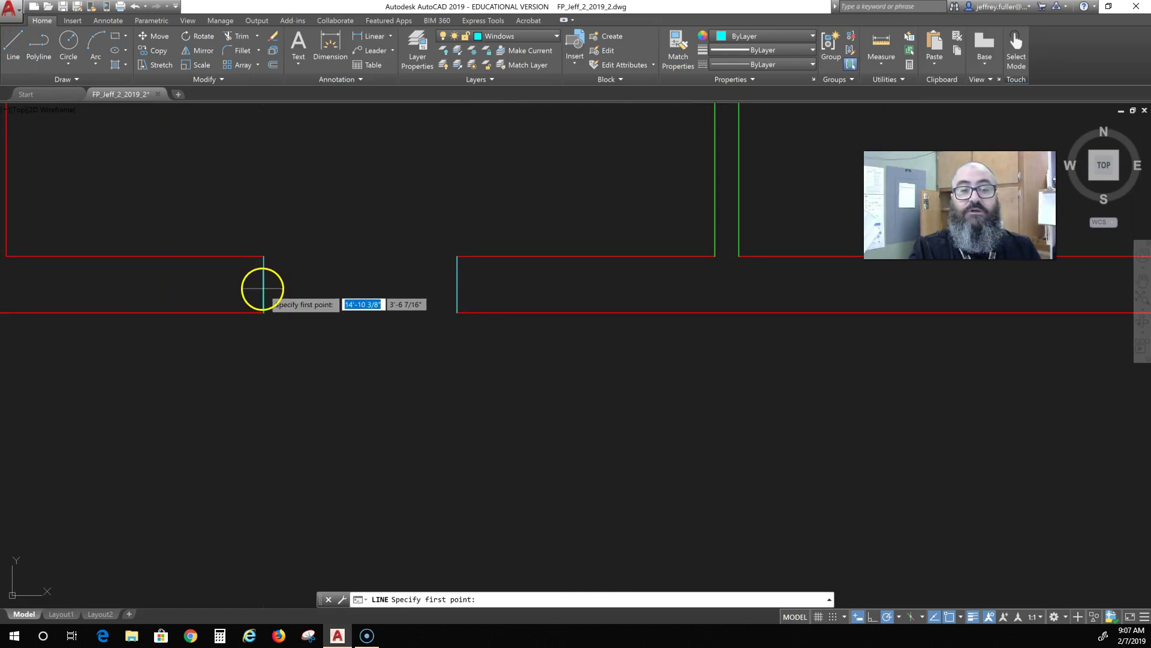
{"action": "left_click", "coordinate": [264, 285]}
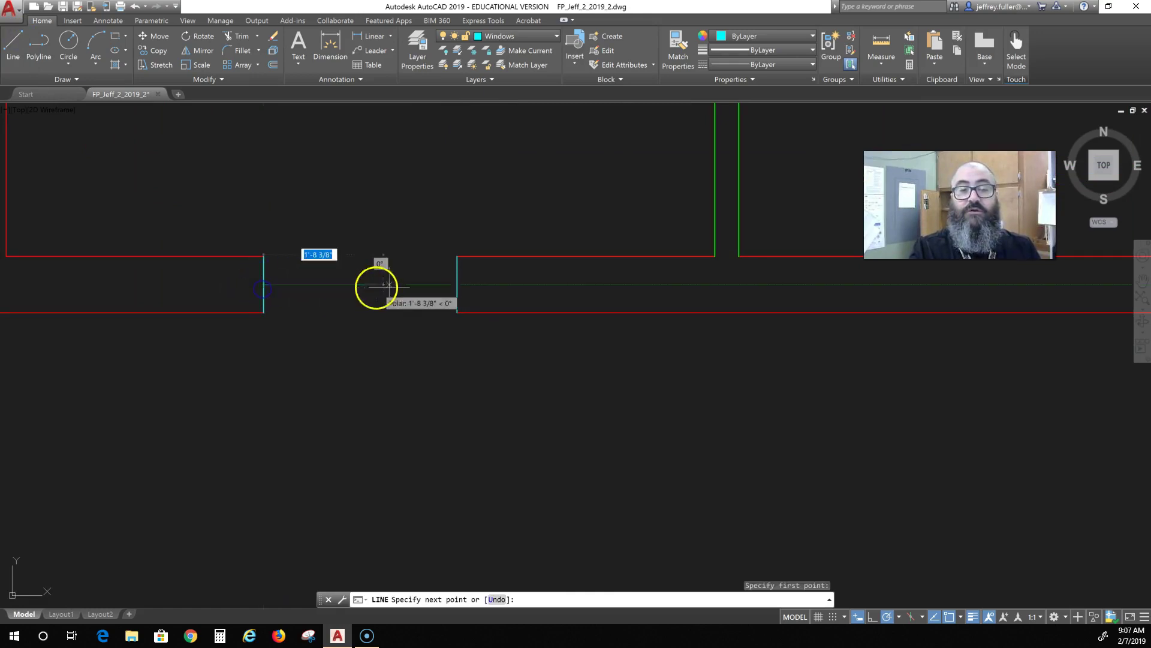
{"action": "left_click", "coordinate": [455, 284]}
{"action": "key", "text": "Escape"}
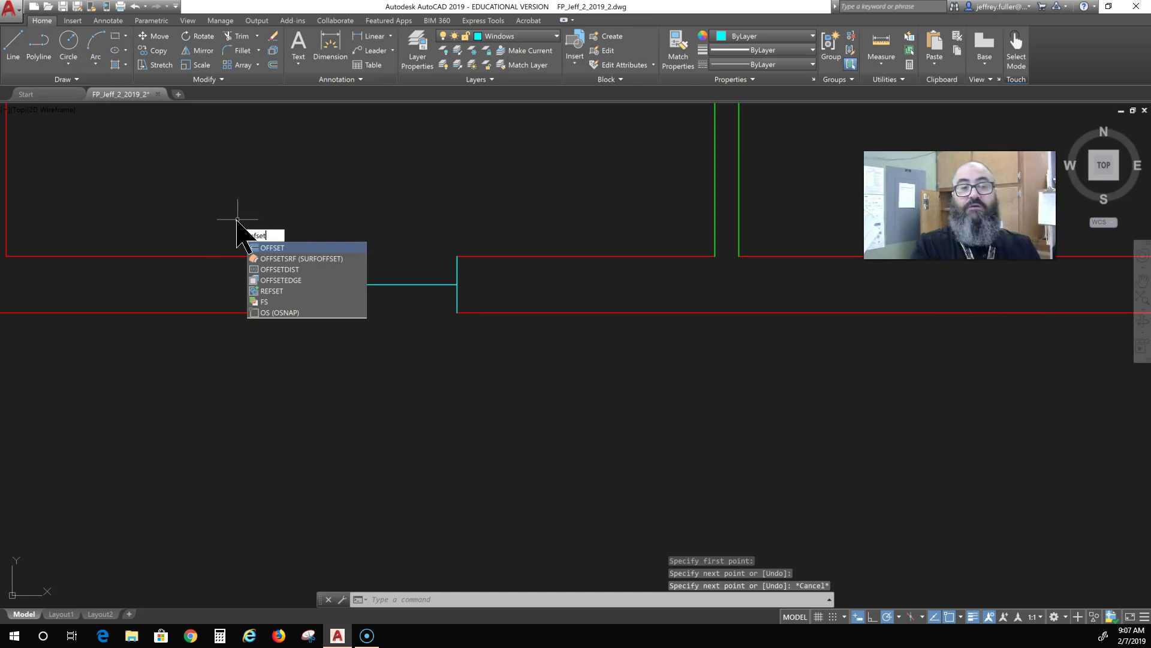
Step: Offset the window line 1" above and below, giving three parallel window lines
{"action": "key", "text": "Return"}
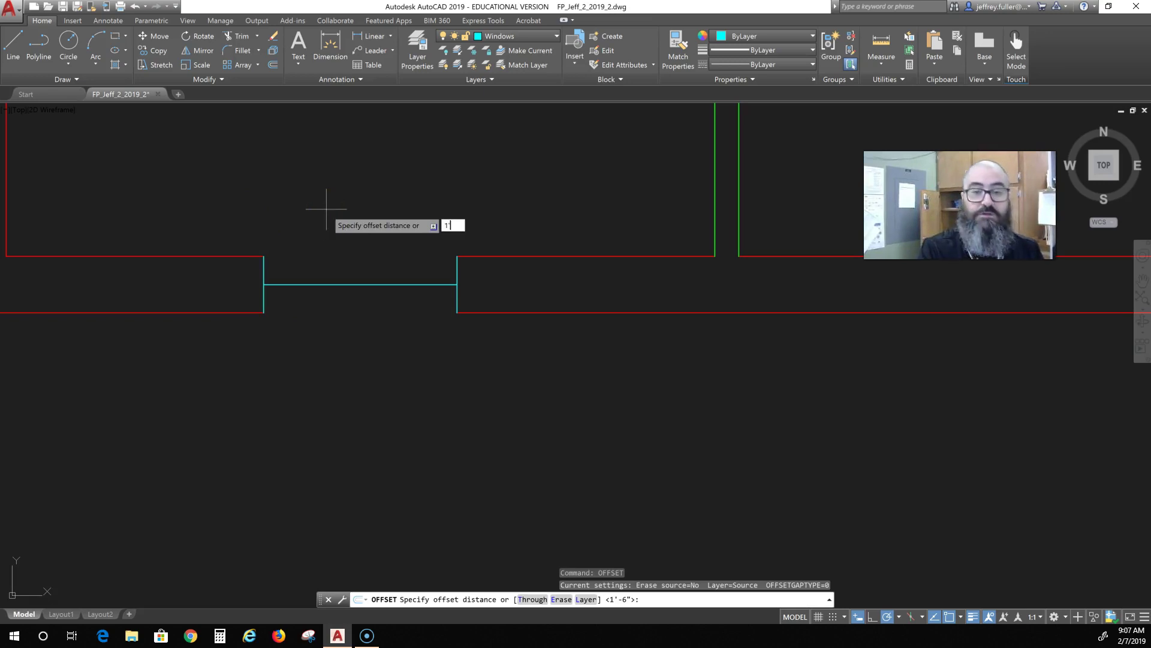
{"action": "key", "text": "Return"}
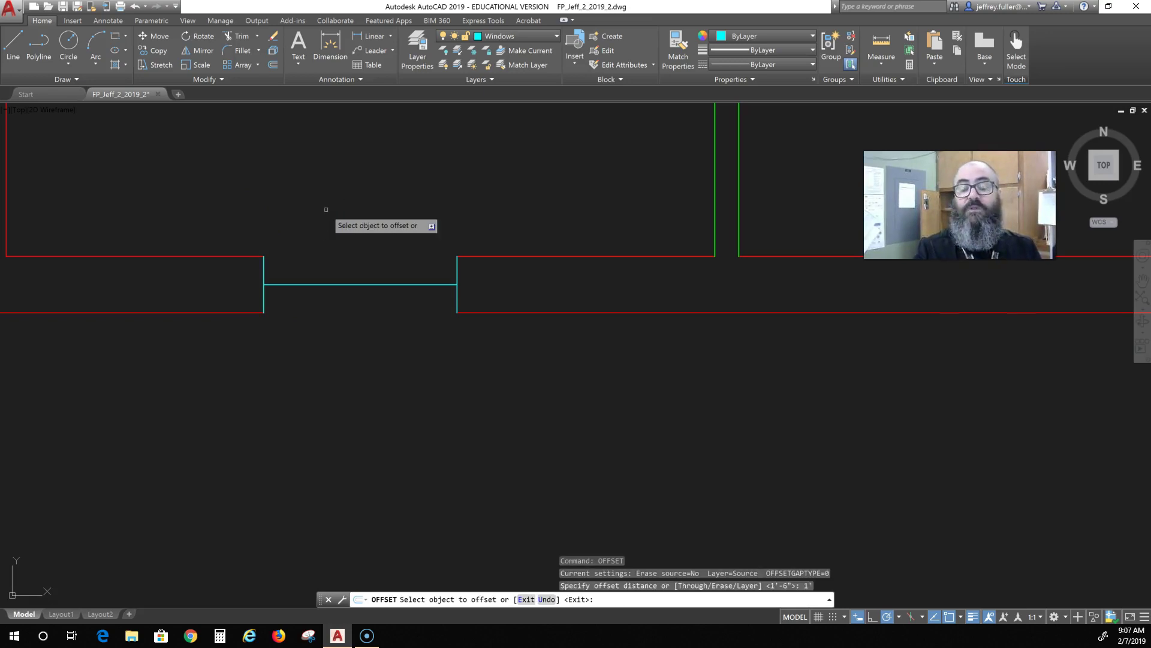
{"action": "left_click", "coordinate": [349, 284]}
{"action": "left_click", "coordinate": [348, 280]}
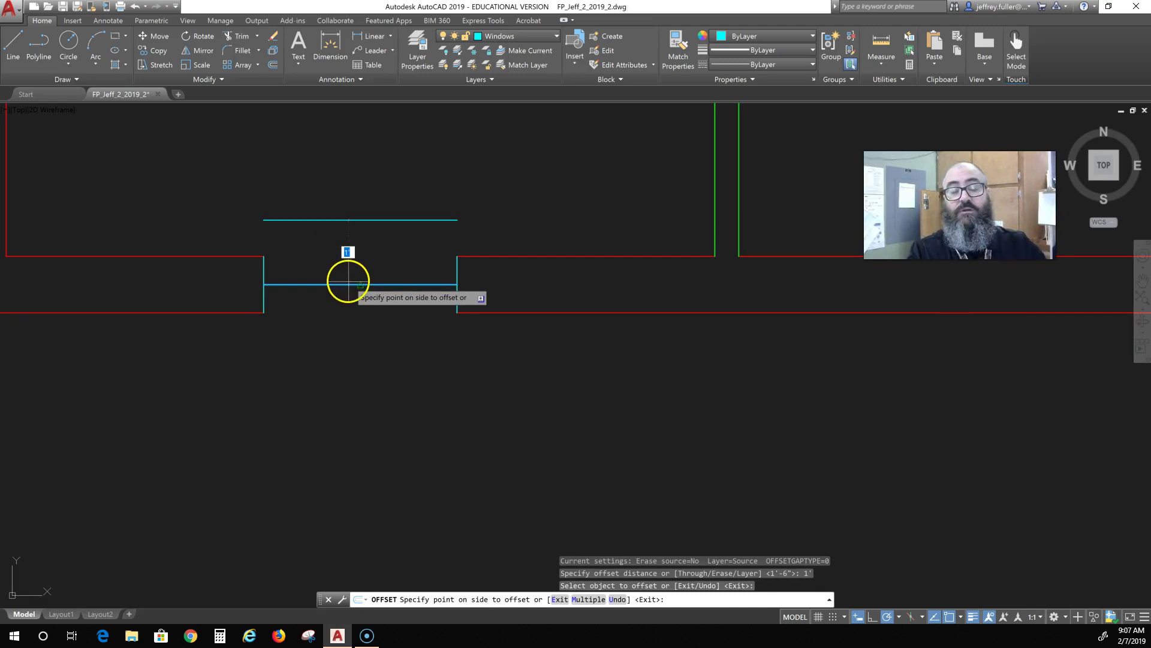
{"action": "key", "text": "Escape"}
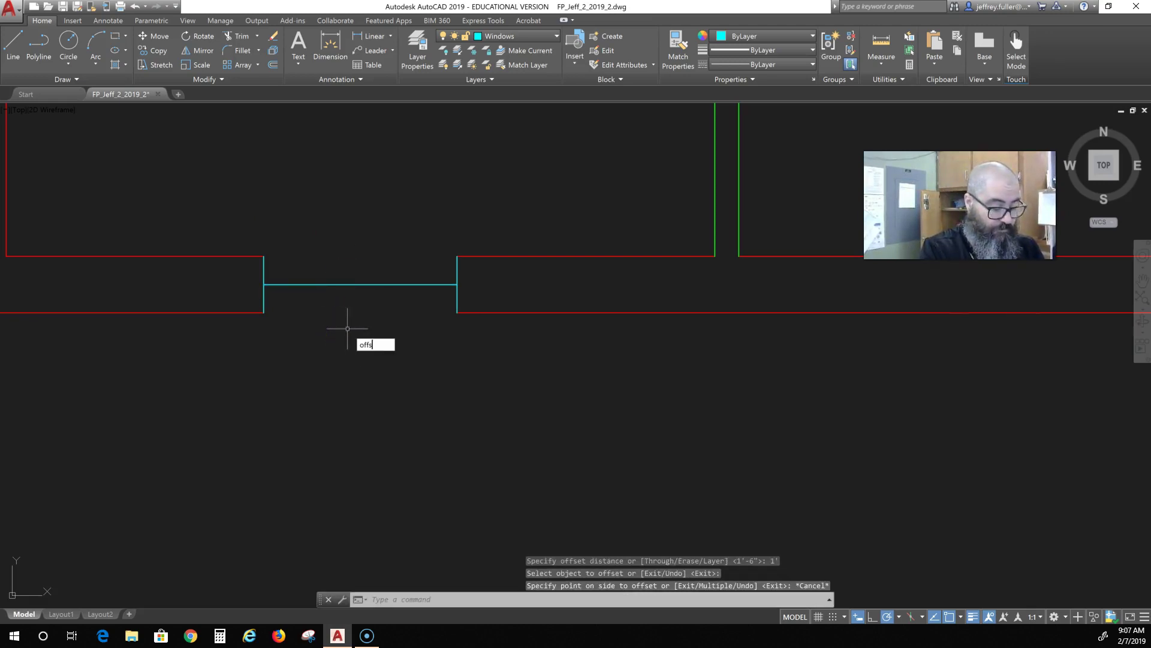
{"action": "key", "text": "Return"}
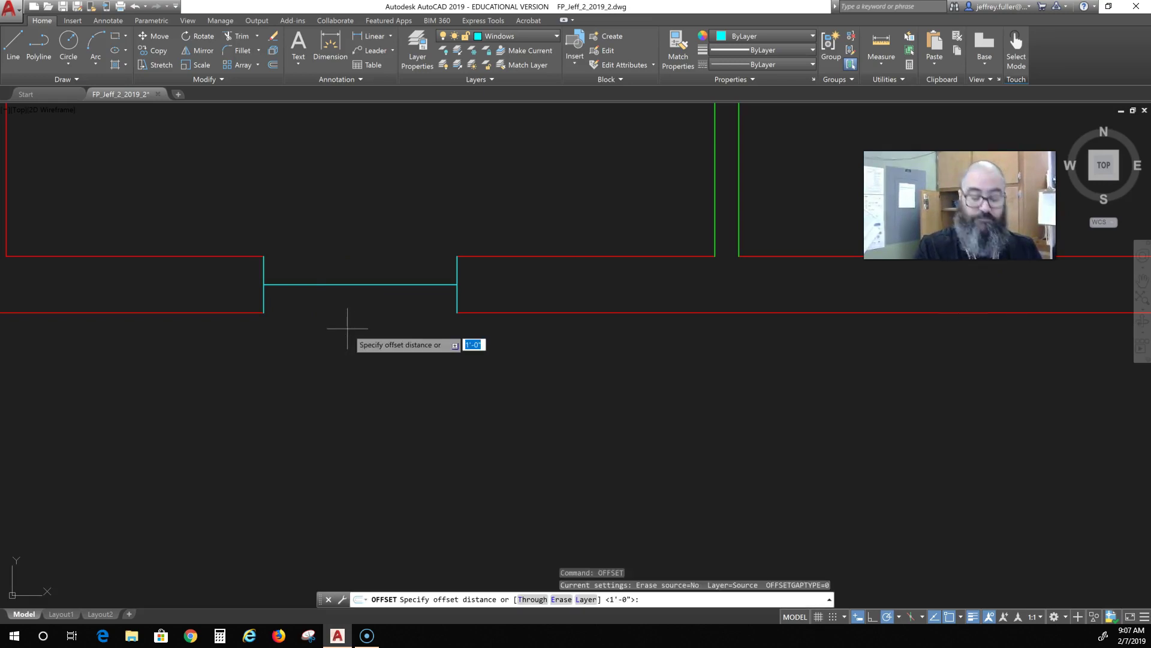
{"action": "key", "text": "Return"}
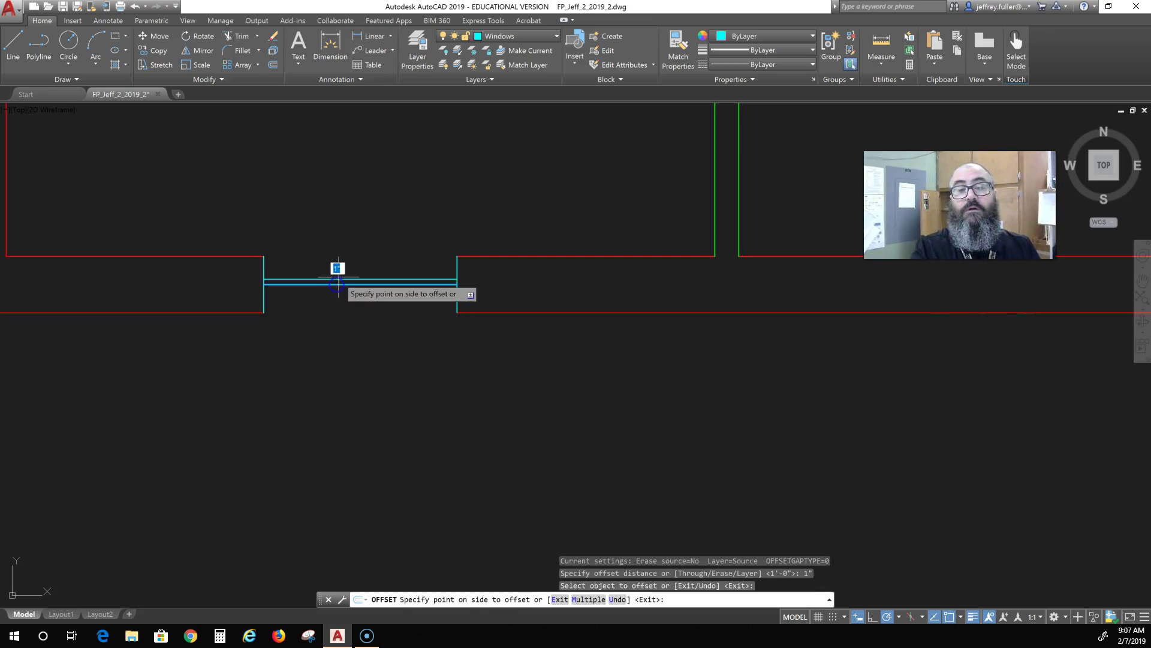
{"action": "left_click", "coordinate": [338, 277]}
{"action": "left_click", "coordinate": [334, 283]}
{"action": "left_click", "coordinate": [339, 300]}
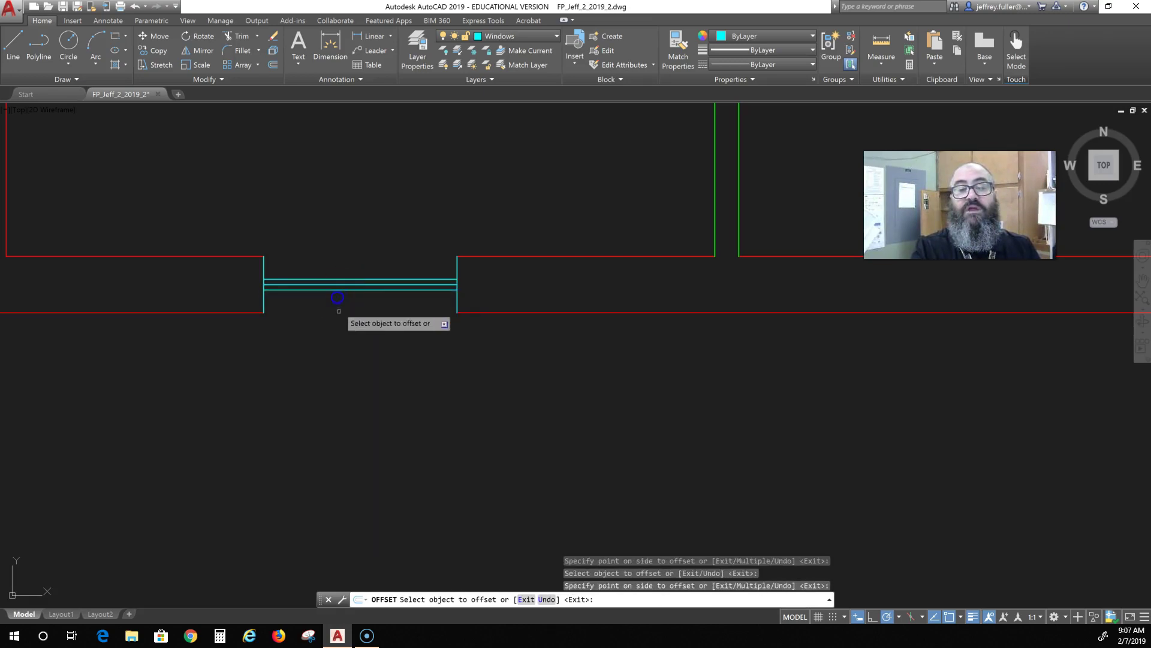
{"action": "key", "text": "Escape"}
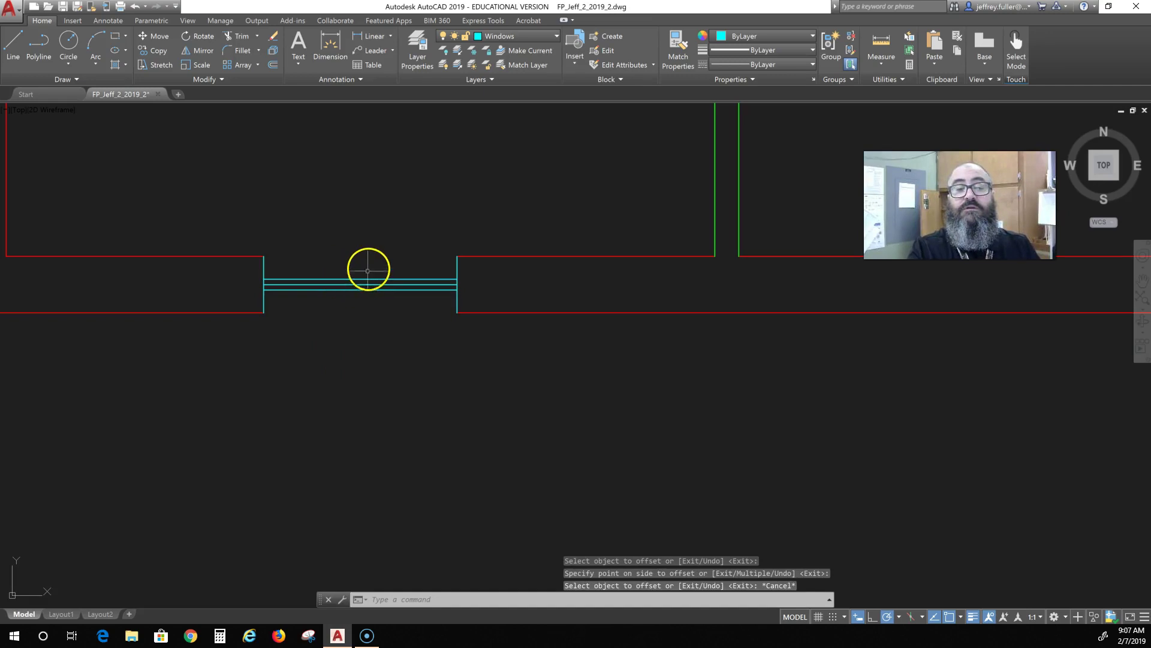
Step: Delete the top window line and offset the middle line 2" above and below instead
{"action": "left_click", "coordinate": [367, 278]}
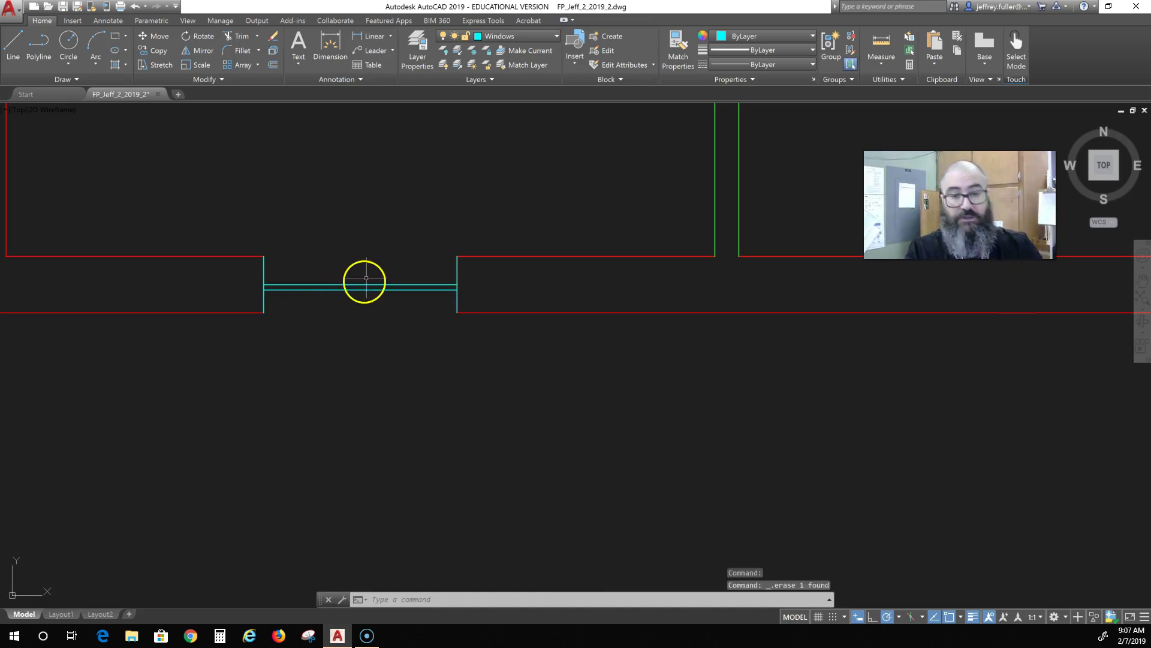
{"action": "key", "text": "Delete"}
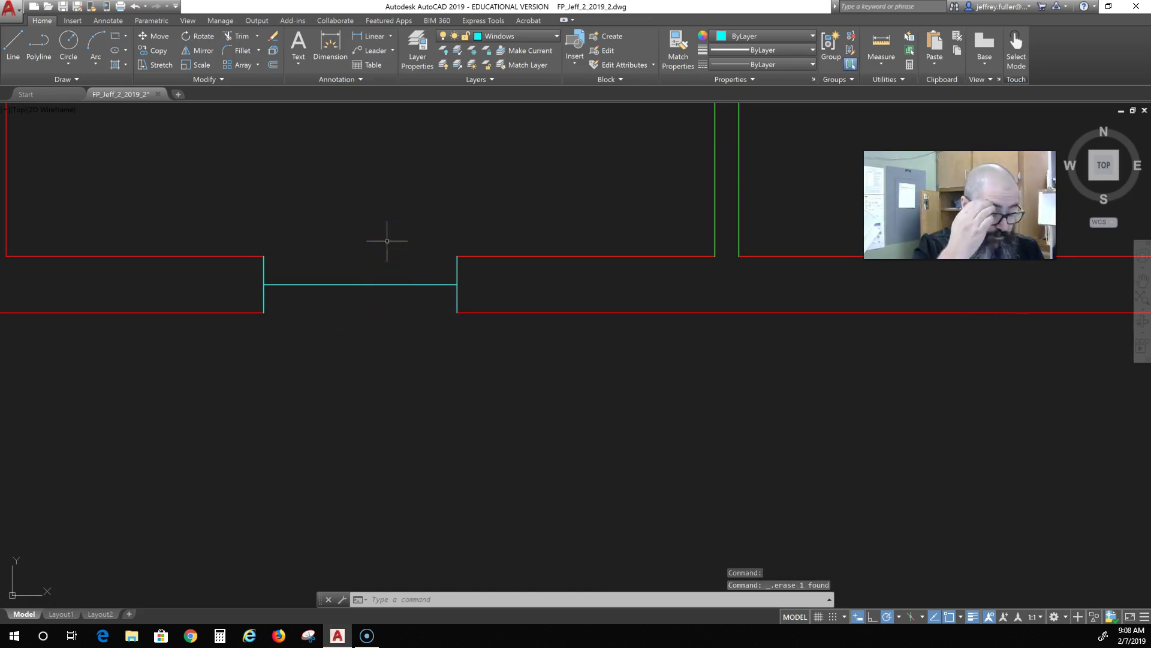
{"action": "type", "text": "offset"}
{"action": "key", "text": "Return"}
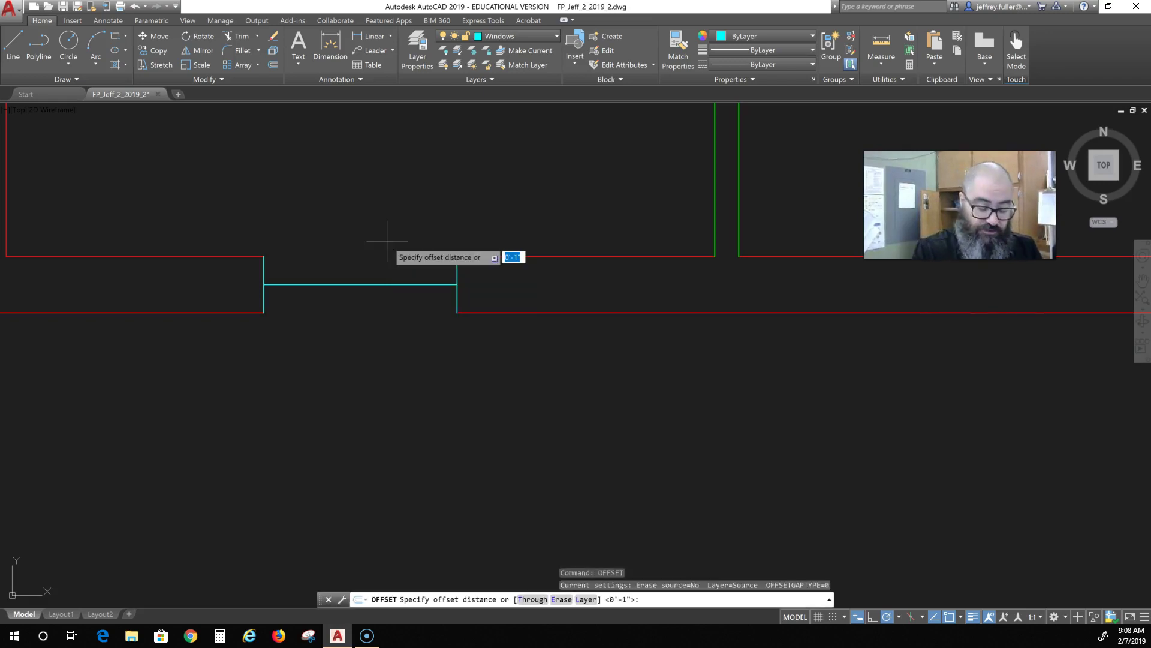
{"action": "type", "text": "2\""}
{"action": "key", "text": "Return"}
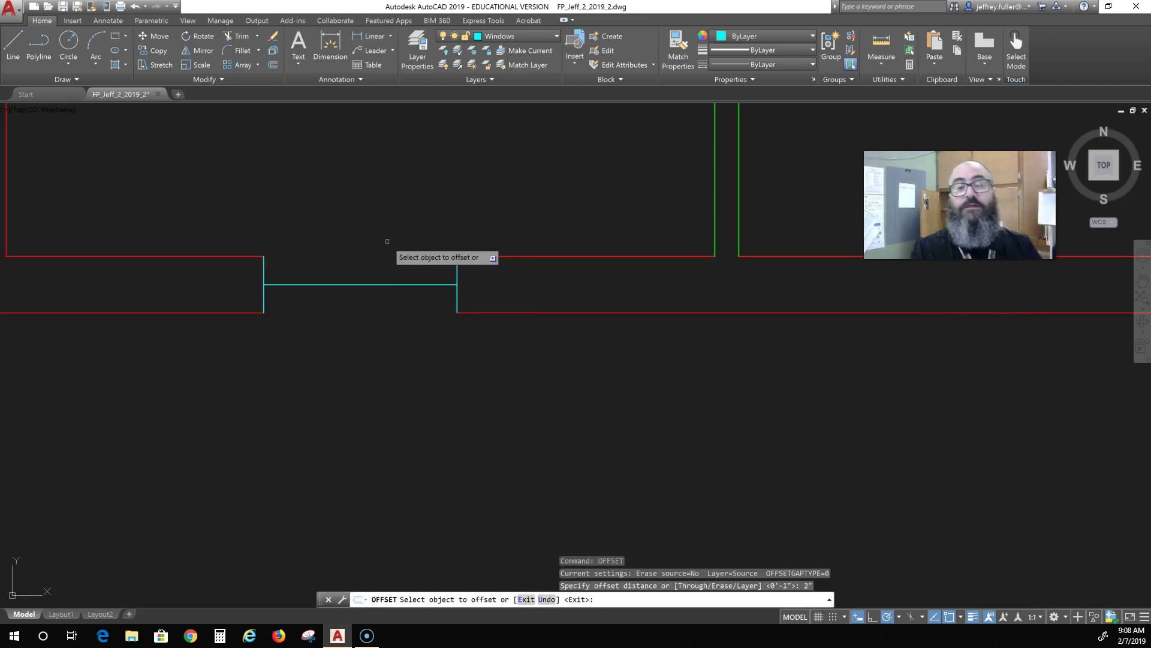
{"action": "left_click", "coordinate": [367, 284]}
{"action": "left_click", "coordinate": [374, 271]}
{"action": "left_click", "coordinate": [373, 284]}
{"action": "left_click", "coordinate": [373, 315]}
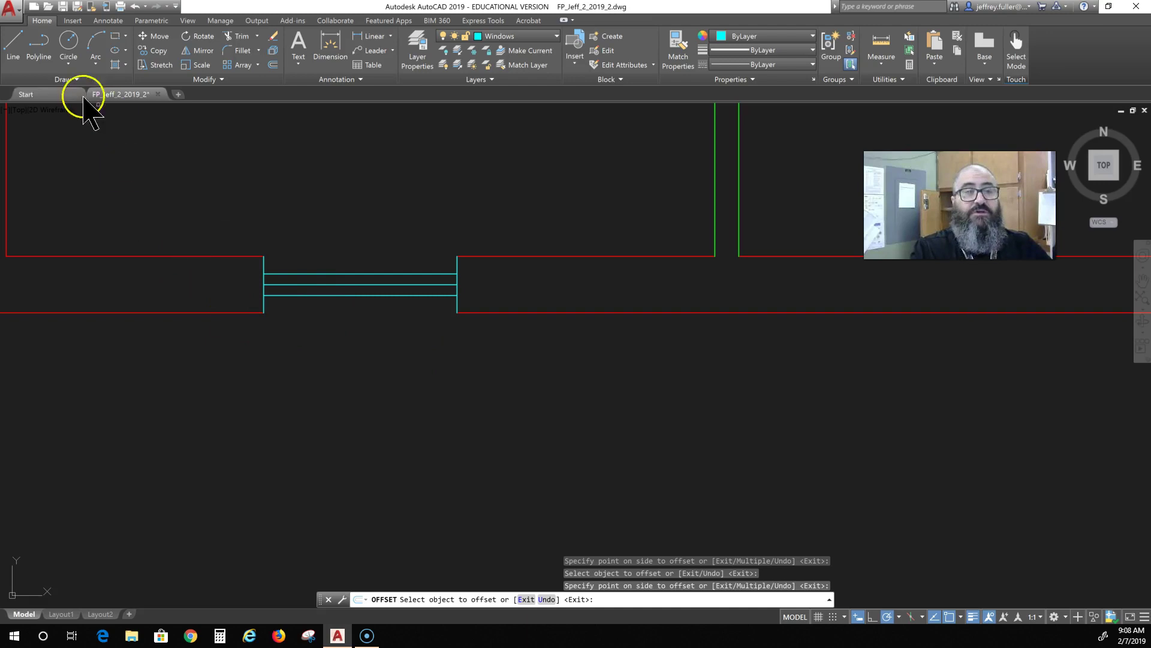
{"action": "left_click", "coordinate": [18, 47]}
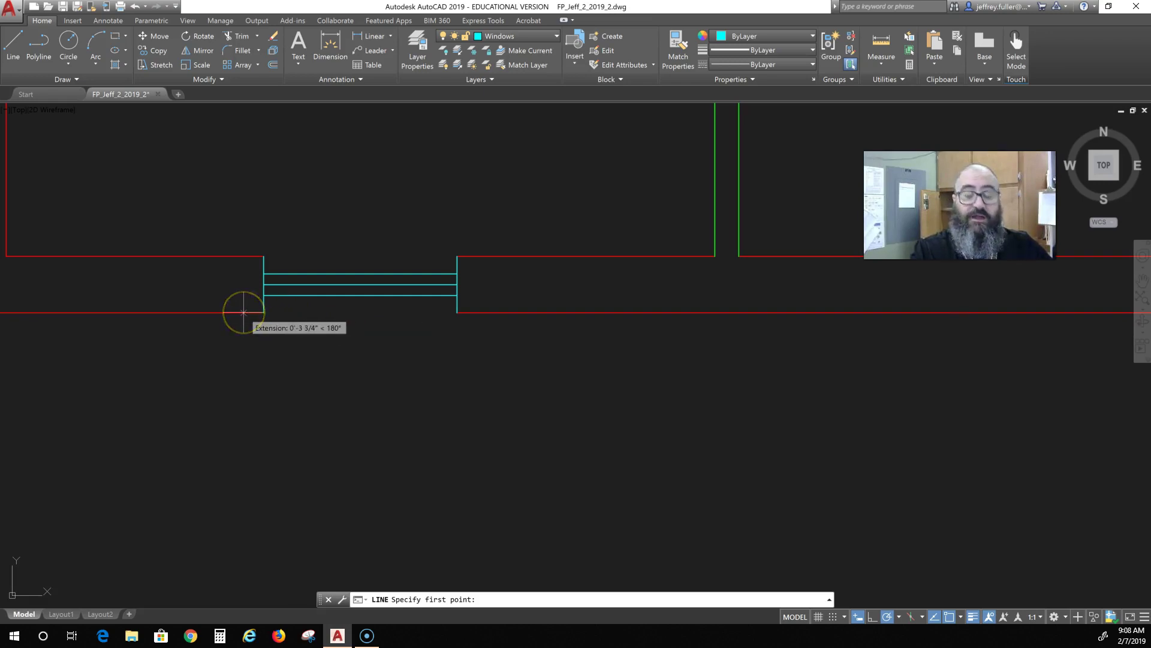
Step: Draw the half sill starting 2" left of the jamb, dropping 2", then running right to the opening's centre
{"action": "type", "text": "2"}
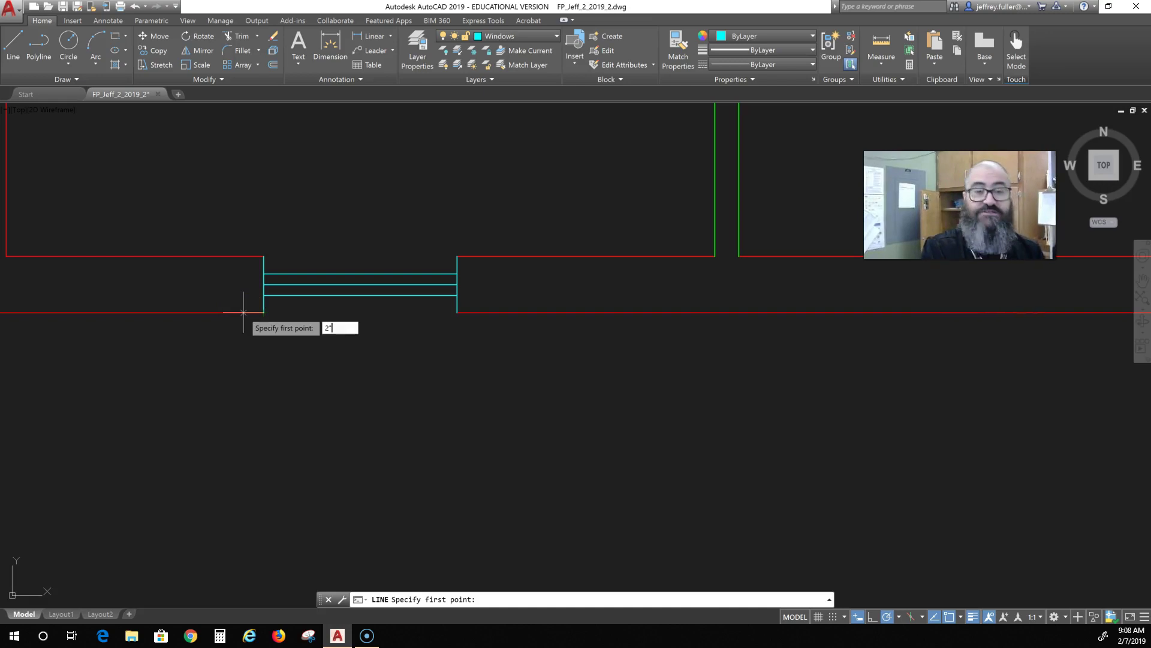
{"action": "type", "text": "\""}
{"action": "key", "text": "Return"}
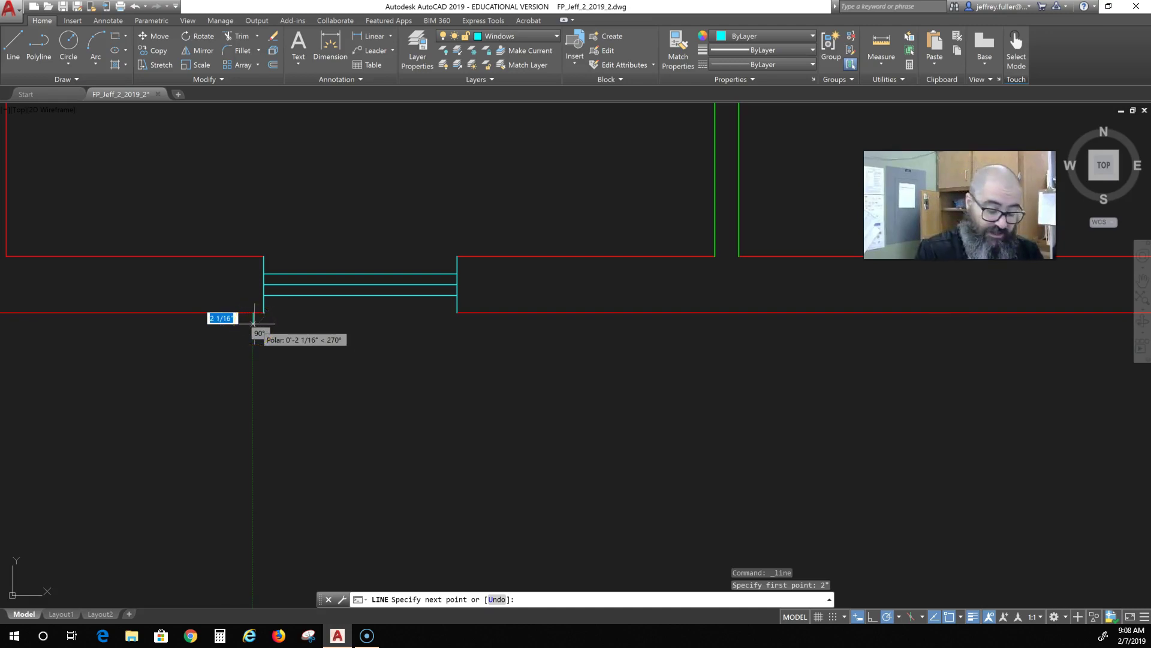
{"action": "type", "text": "2\""}
{"action": "key", "text": "Return"}
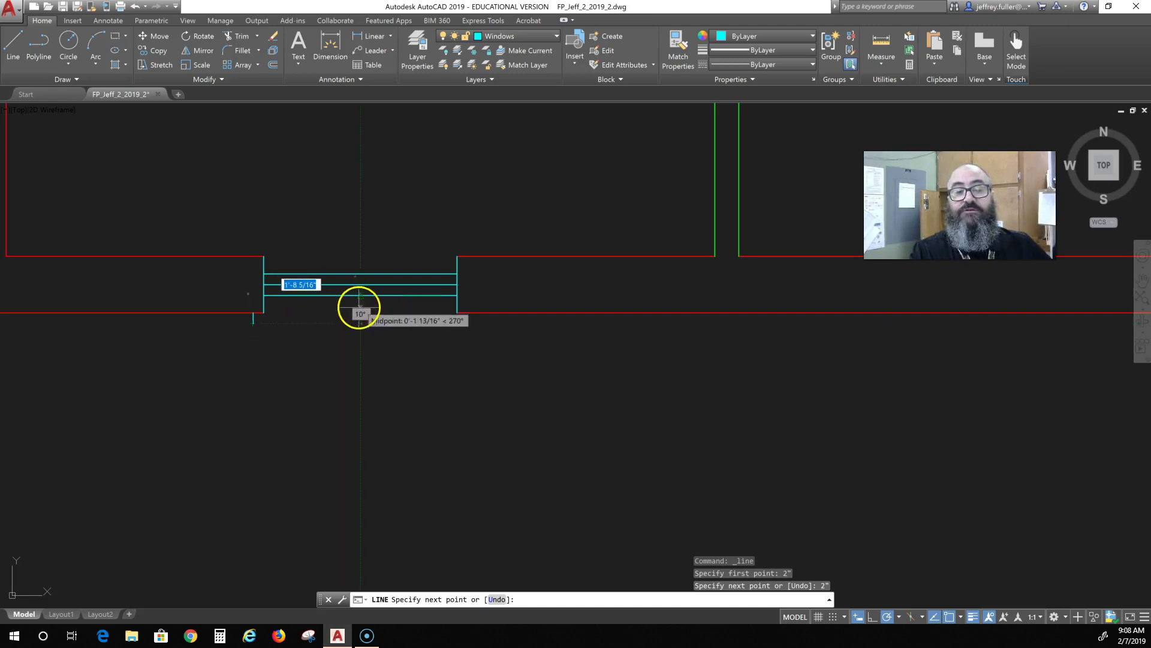
{"action": "left_click", "coordinate": [359, 323]}
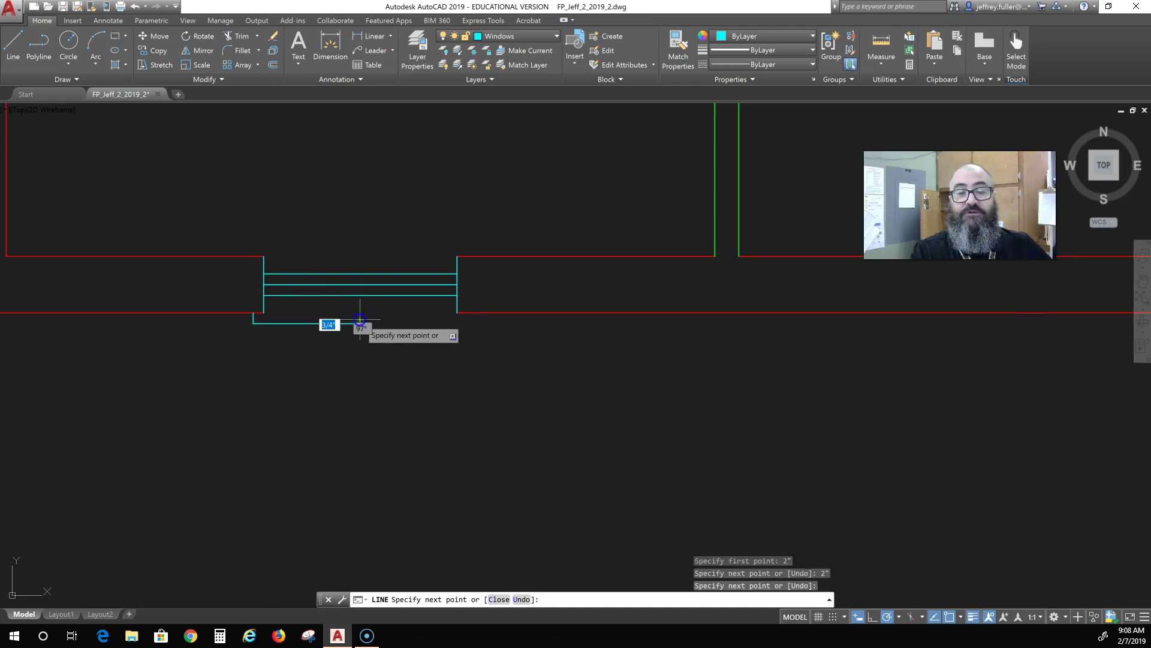
{"action": "key", "text": "Escape"}
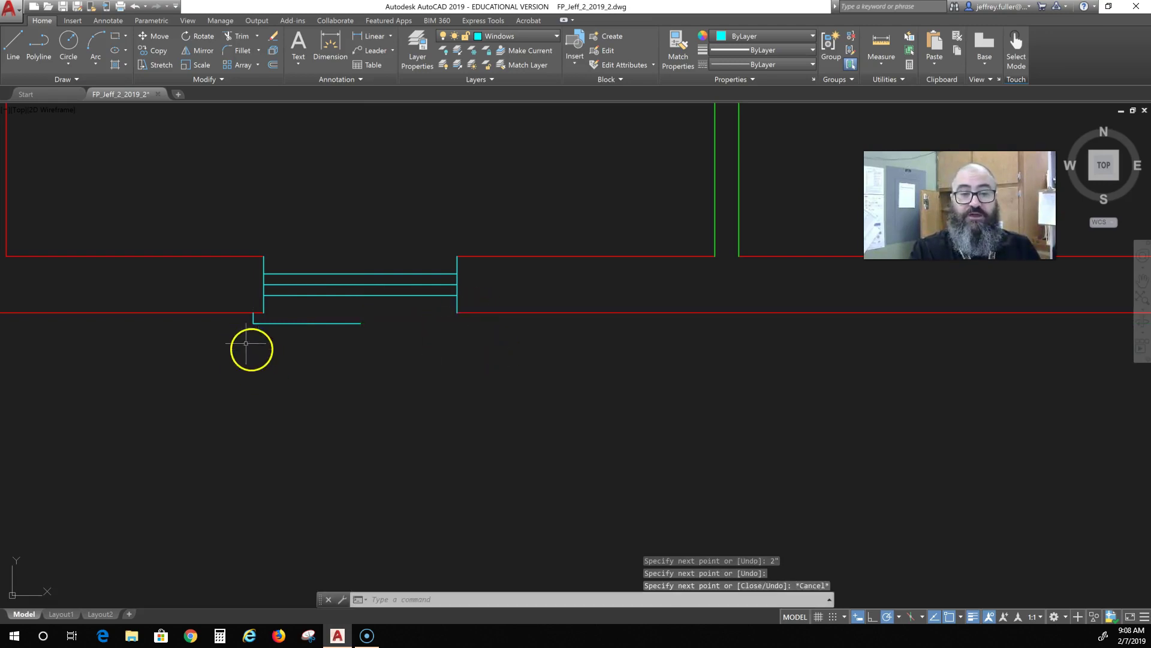
Step: Mirror both half-sill lines about a vertical axis through the window's centre, keeping the originals
{"action": "left_click", "coordinate": [202, 52]}
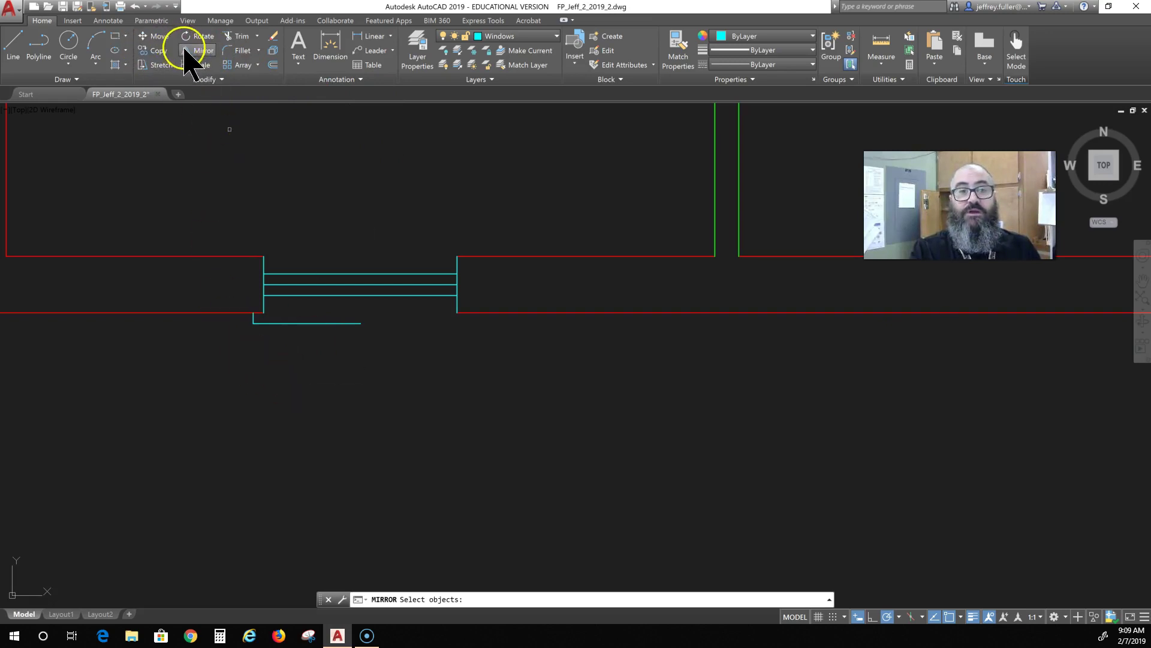
{"action": "left_click", "coordinate": [375, 316]}
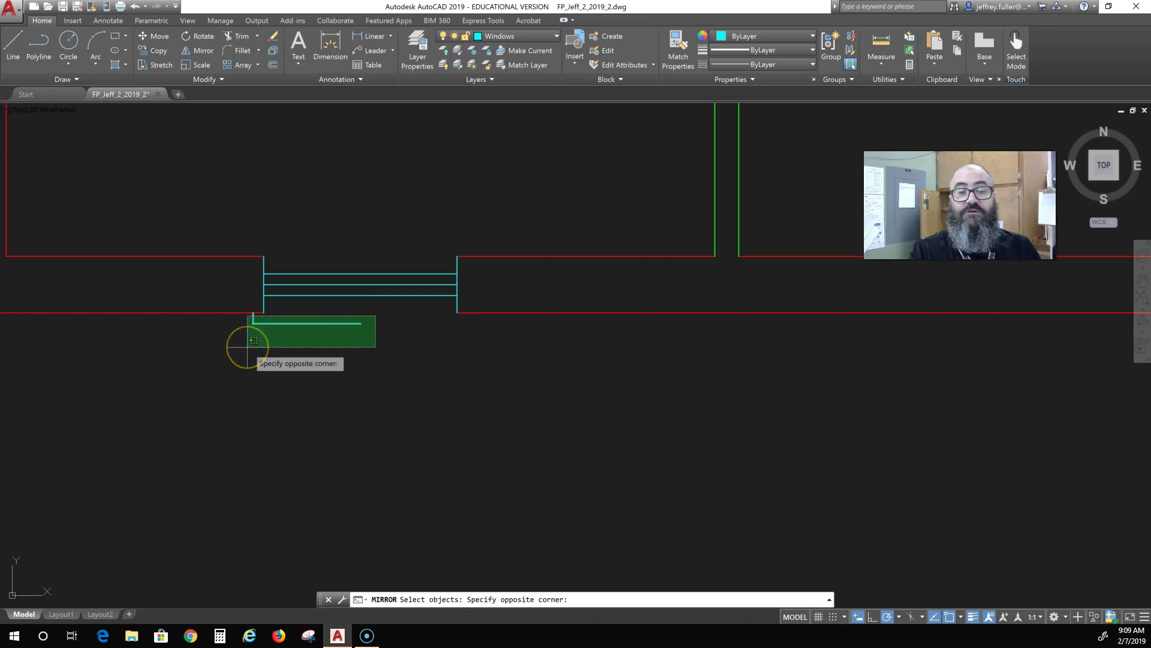
{"action": "left_click", "coordinate": [251, 341]}
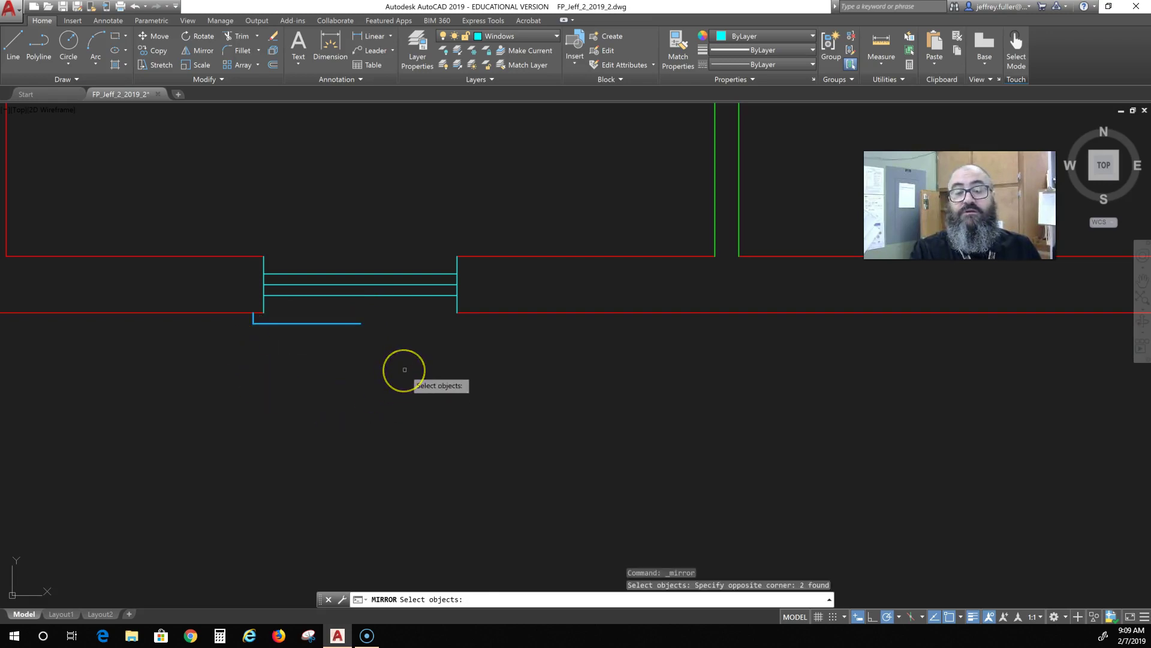
{"action": "left_click", "coordinate": [383, 337]}
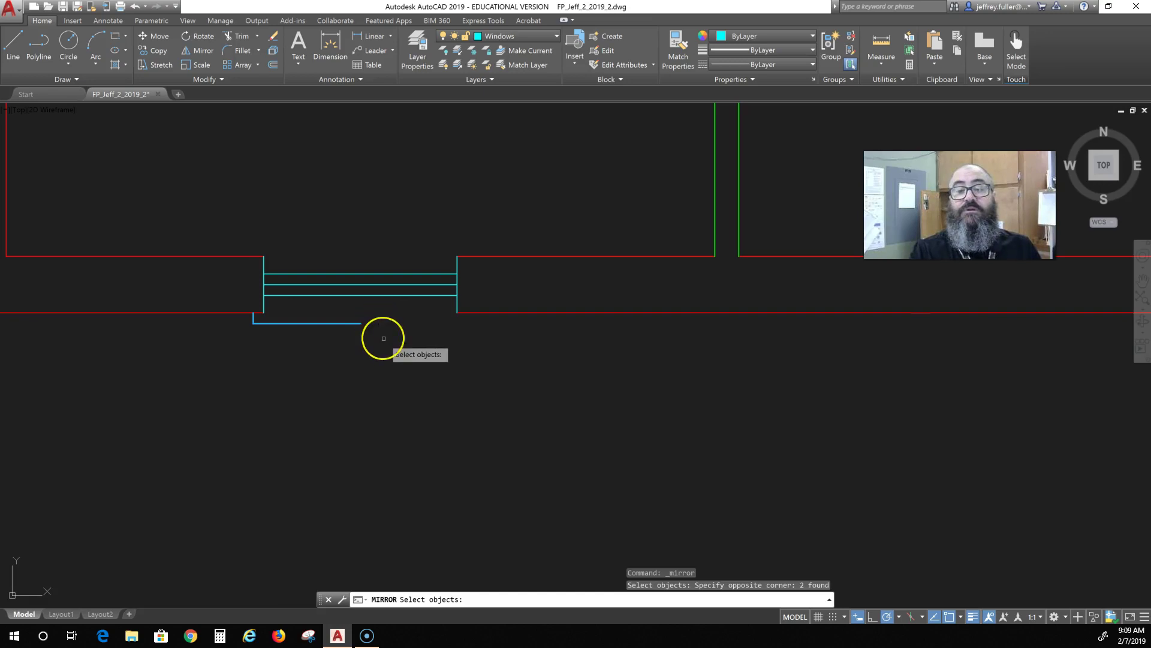
{"action": "key", "text": "Return"}
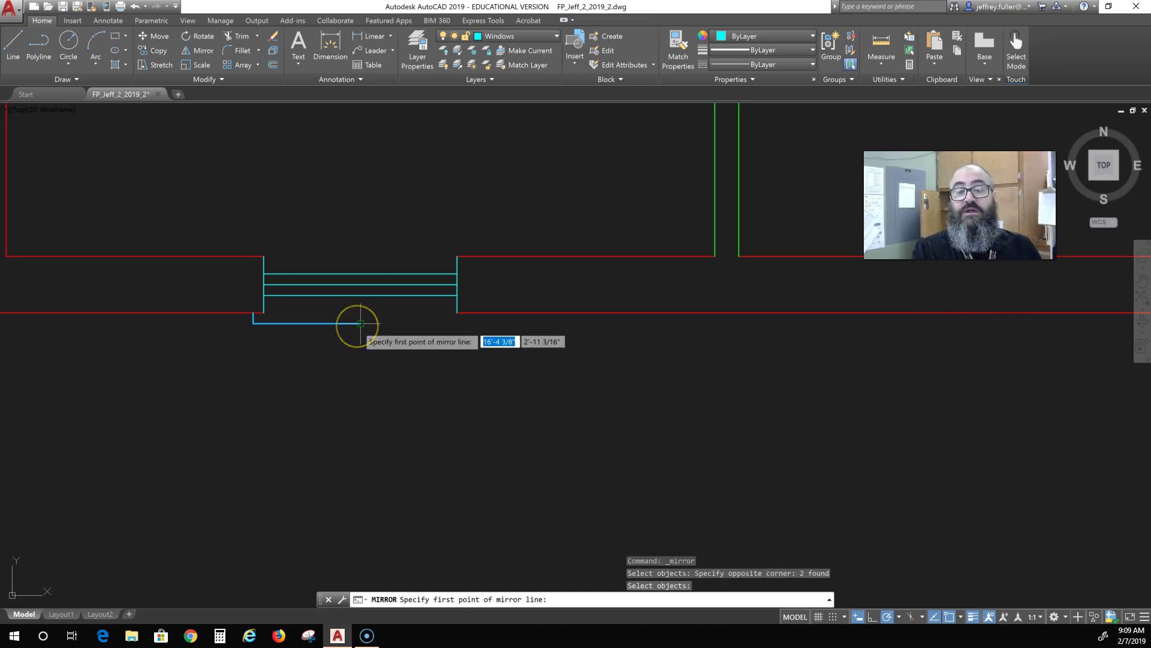
{"action": "left_click", "coordinate": [361, 323]}
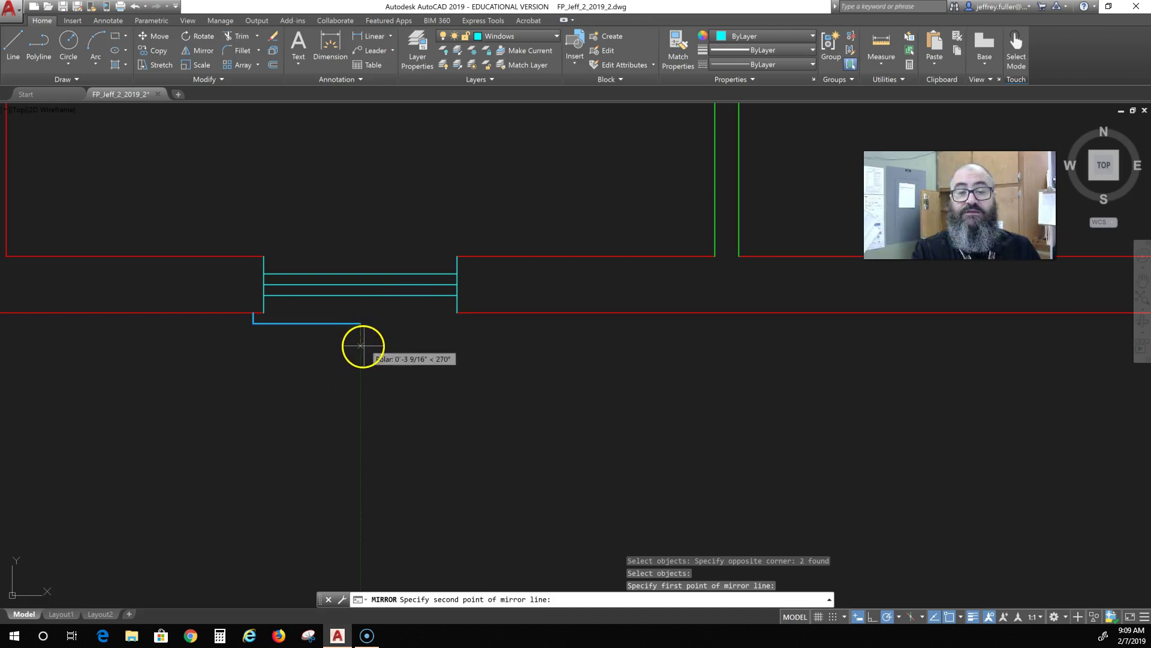
{"action": "left_click", "coordinate": [364, 365]}
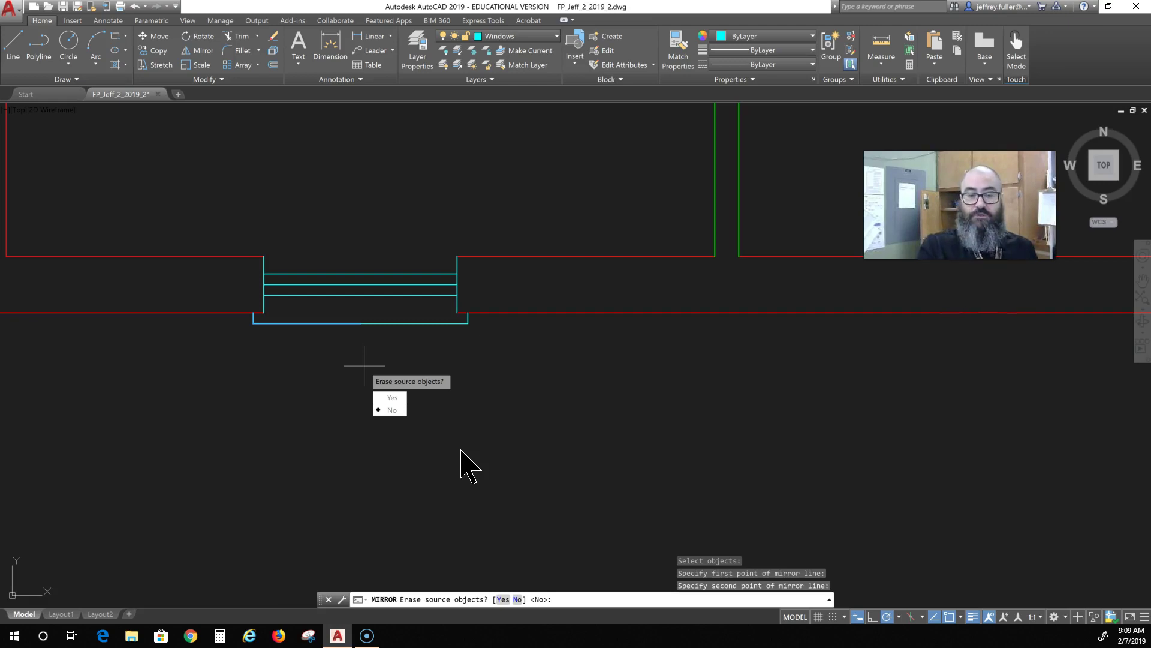
{"action": "key", "text": "Return"}
Step: Zoom and pan to centre the finished window and sill in the view
{"action": "scroll", "coordinate": [334, 294], "scroll_direction": "down", "scroll_amount": 4}
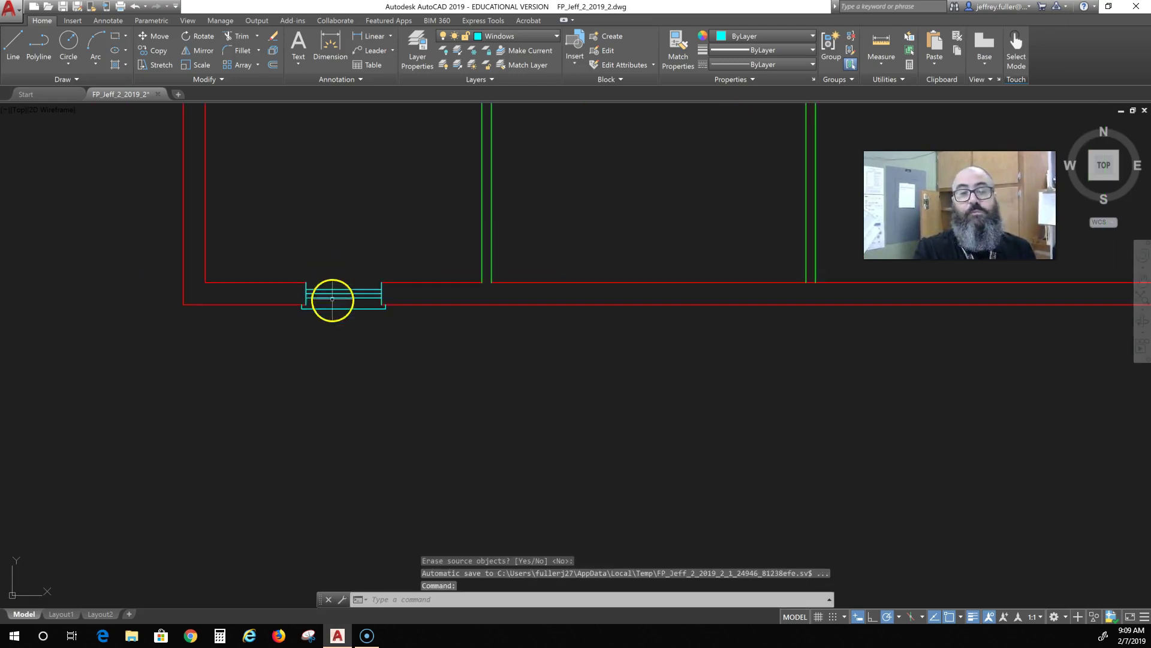
{"action": "scroll", "coordinate": [369, 357], "scroll_direction": "down", "scroll_amount": 4}
{"action": "mouse_move", "coordinate": [388, 365]}
{"action": "middle_mouse_down"}
{"action": "mouse_move", "coordinate": [298, 408]}
{"action": "mouse_move", "coordinate": [521, 439]}
{"action": "middle_mouse_up"}
{"action": "scroll", "coordinate": [287, 431], "scroll_direction": "up", "scroll_amount": 4}
{"action": "scroll", "coordinate": [428, 359], "scroll_direction": "up", "scroll_amount": 4}
{"action": "middle_click_drag", "start_coordinate": [434, 341], "coordinate": [427, 471]}
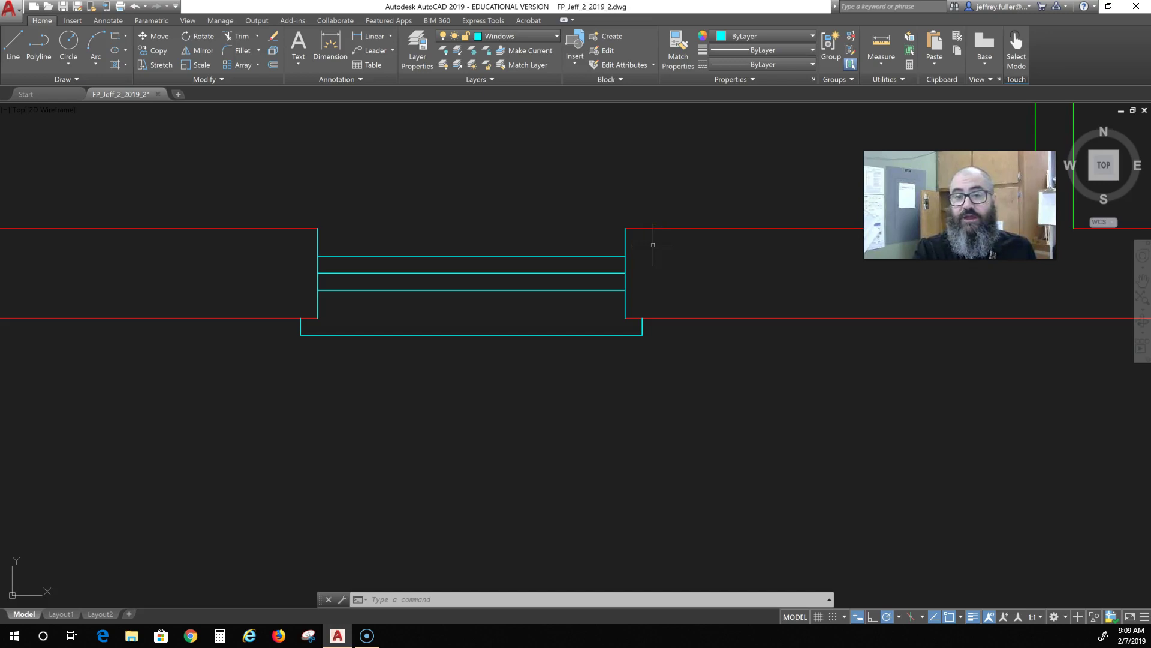
Step: Select all the window and sill lines in the bottom wall opening with a crossing window
{"action": "mouse_move", "coordinate": [650, 243]}
{"action": "left_mouse_down"}
{"action": "mouse_move", "coordinate": [594, 247]}
{"action": "mouse_move", "coordinate": [519, 347]}
{"action": "mouse_move", "coordinate": [487, 361]}
{"action": "mouse_move", "coordinate": [460, 358]}
{"action": "mouse_move", "coordinate": [293, 266]}
{"action": "left_mouse_up"}
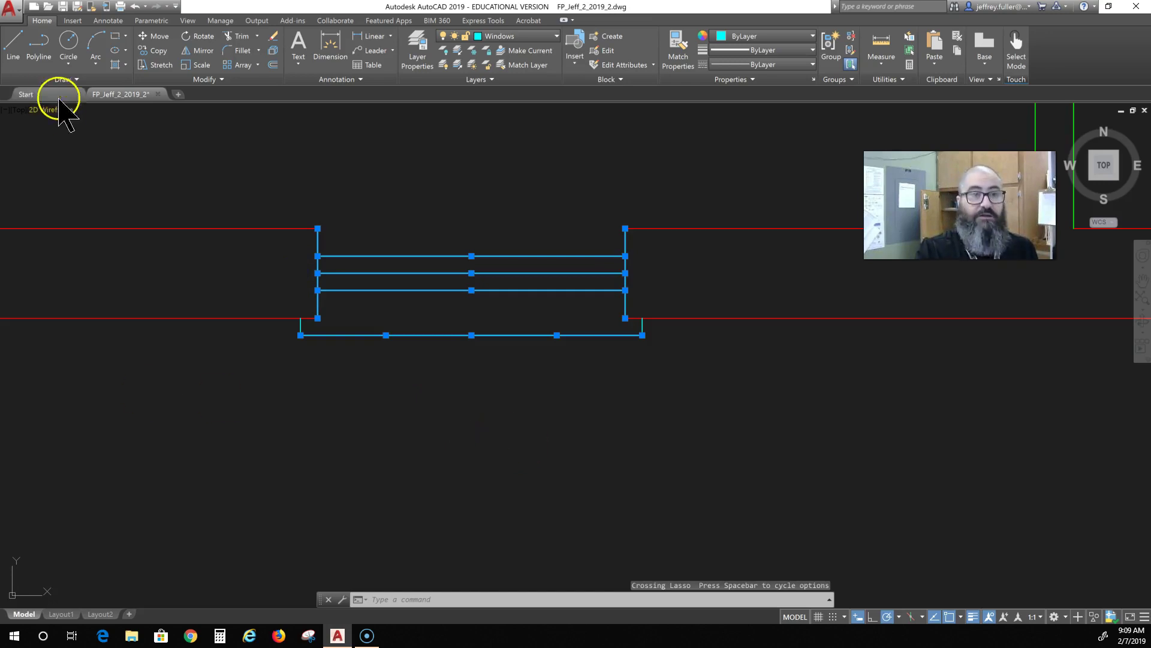
{"action": "left_click", "coordinate": [69, 21]}
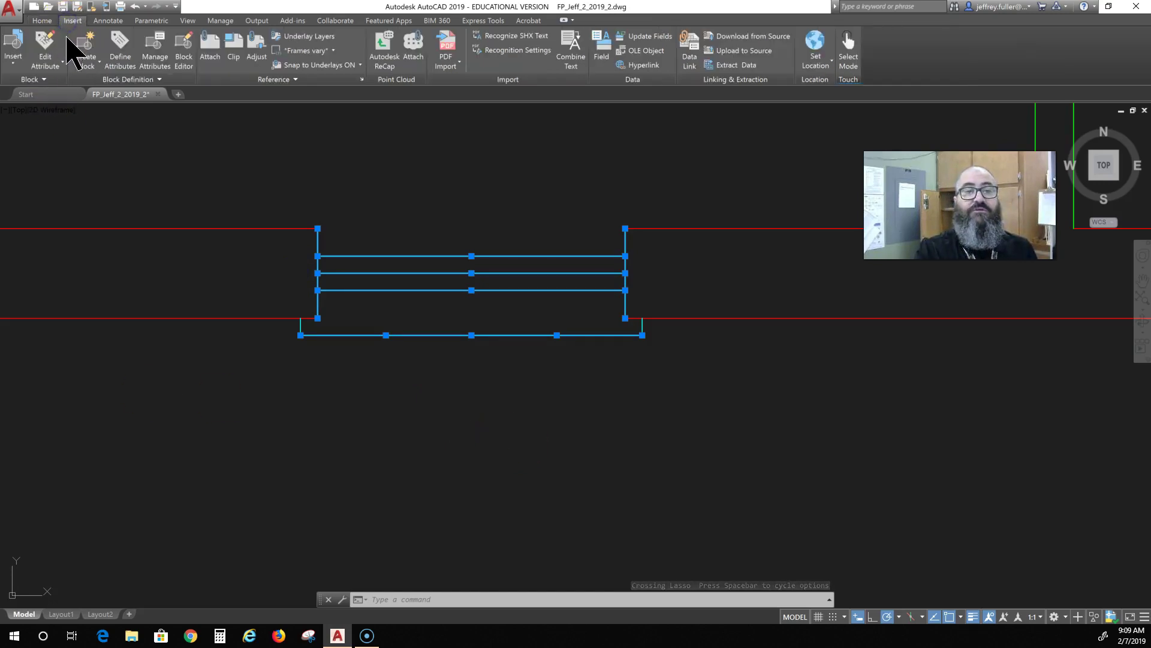
Step: Define a block named '36 in double hung window' from the selected lines, keeping Convert to block
{"action": "left_click", "coordinate": [86, 45]}
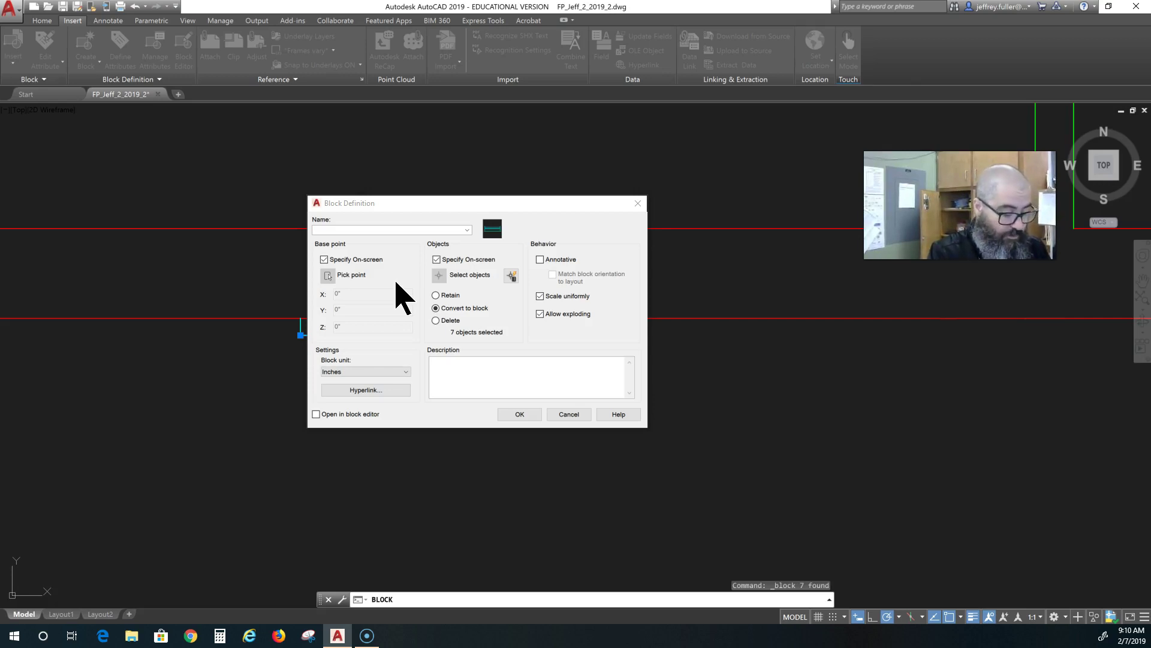
{"action": "left_click", "coordinate": [350, 229]}
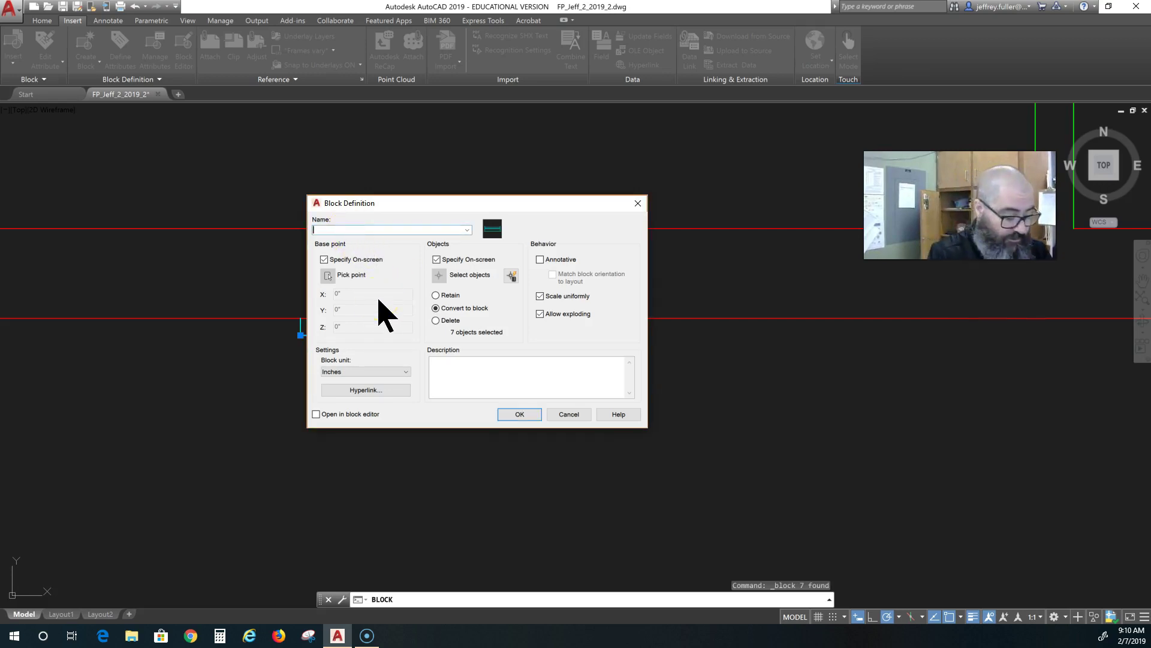
{"action": "type", "text": "36 in double hung window"}
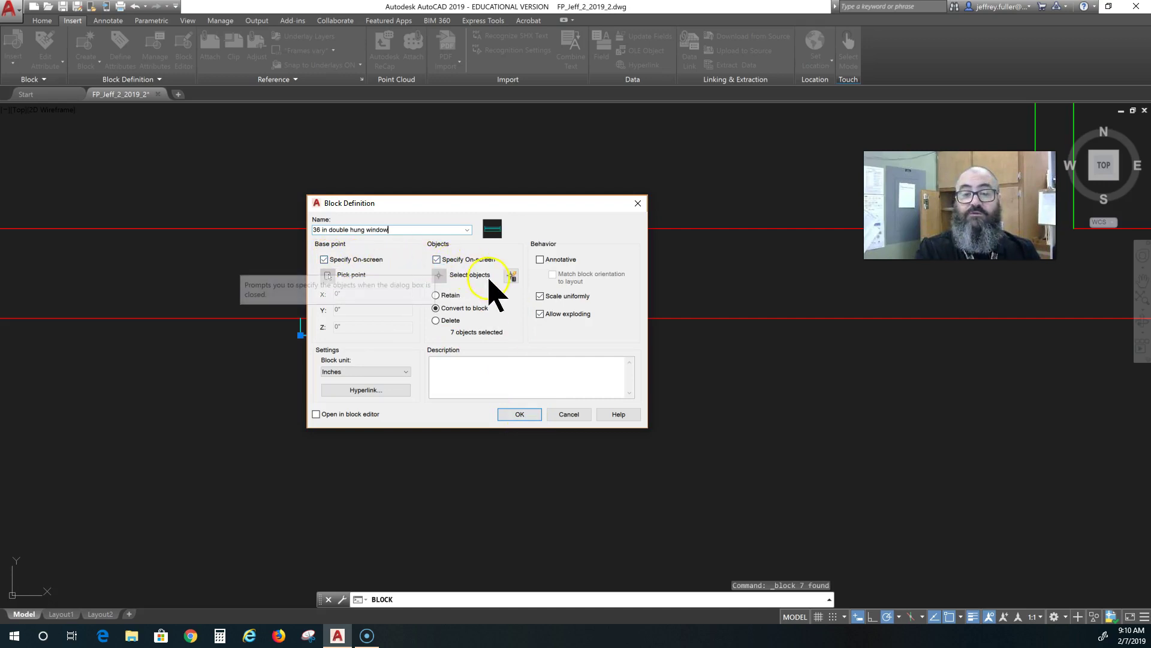
{"action": "left_click", "coordinate": [519, 415]}
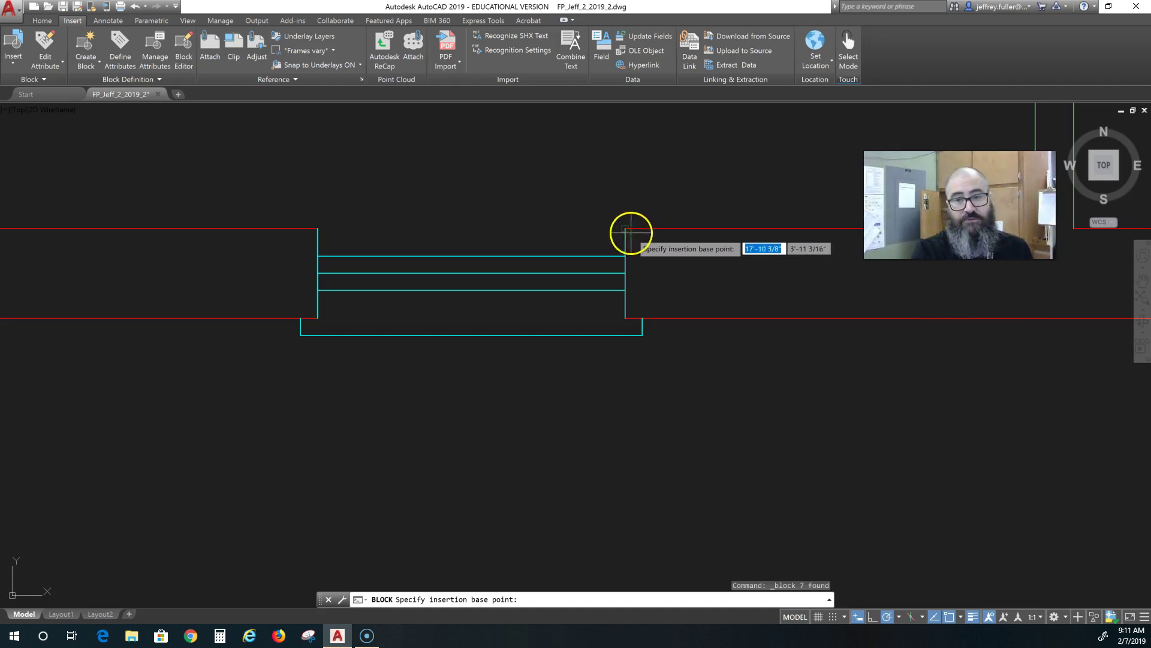
Step: Set the block base point at the window's top-right corner and select its seven lines
{"action": "left_click", "coordinate": [625, 228]}
{"action": "left_click", "coordinate": [633, 228]}
{"action": "left_click", "coordinate": [623, 227]}
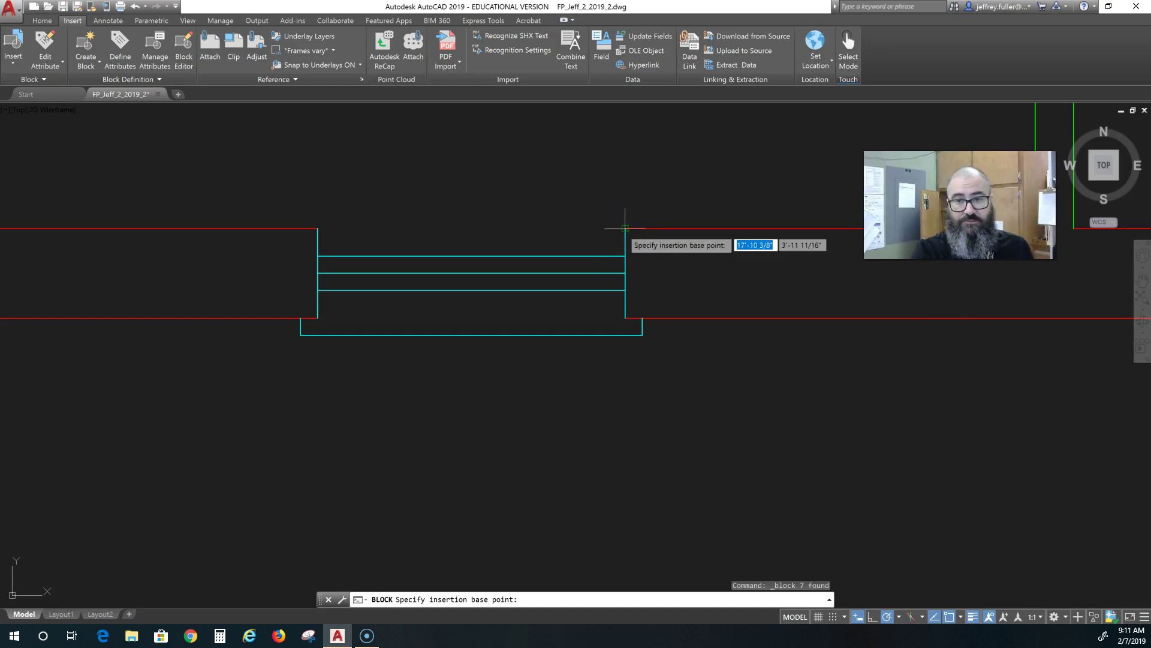
{"action": "left_click", "coordinate": [622, 229]}
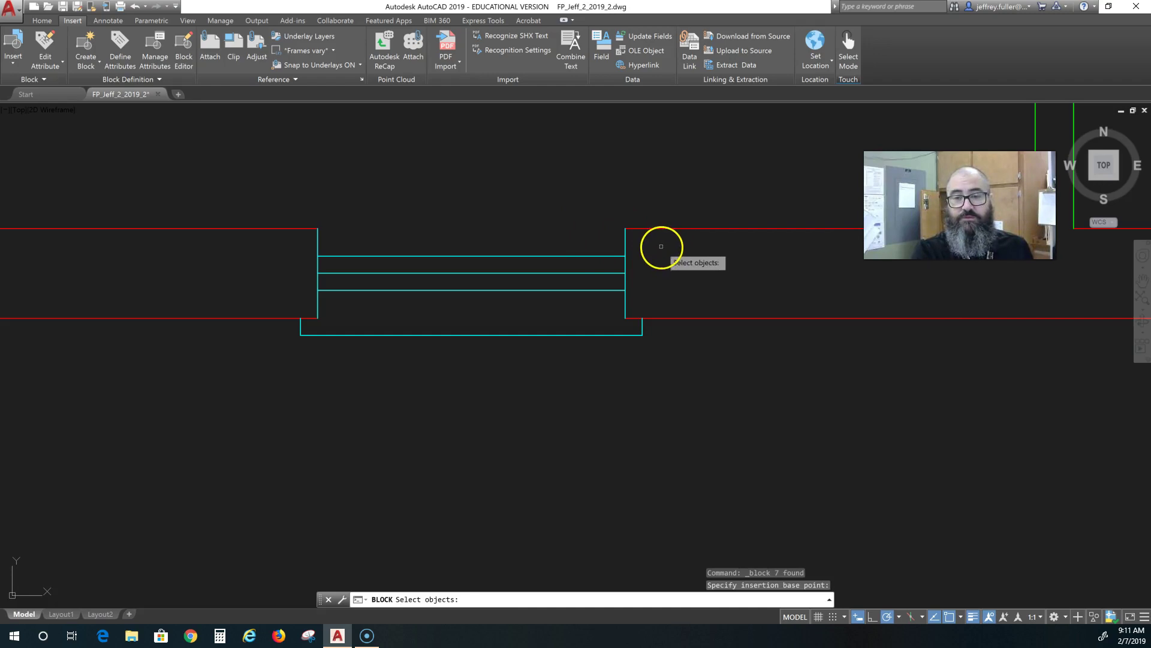
{"action": "mouse_move", "coordinate": [659, 242]}
{"action": "left_mouse_down"}
{"action": "mouse_move", "coordinate": [610, 249]}
{"action": "mouse_move", "coordinate": [576, 272]}
{"action": "mouse_move", "coordinate": [529, 360]}
{"action": "mouse_move", "coordinate": [498, 377]}
{"action": "mouse_move", "coordinate": [399, 334]}
{"action": "mouse_move", "coordinate": [308, 265]}
{"action": "left_mouse_up"}
{"action": "key", "text": "Return"}
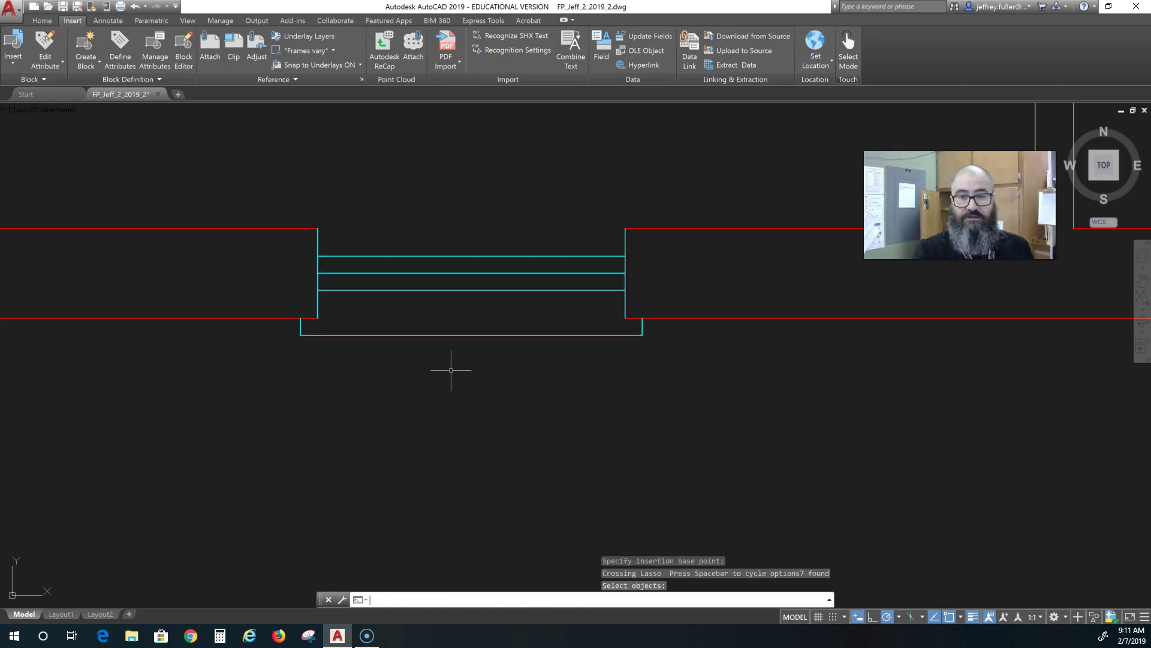
Step: Cancel a stray selection and an aborted insertion of the window block
{"action": "left_click", "coordinate": [474, 258]}
{"action": "key", "text": "Escape"}
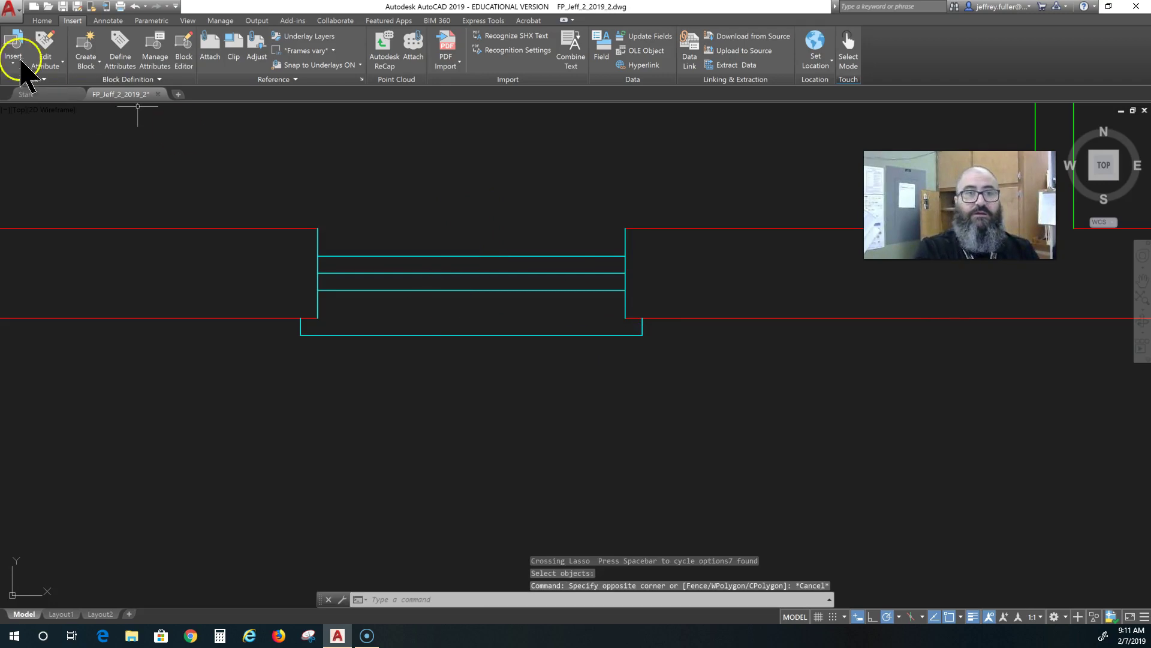
{"action": "left_click", "coordinate": [13, 62]}
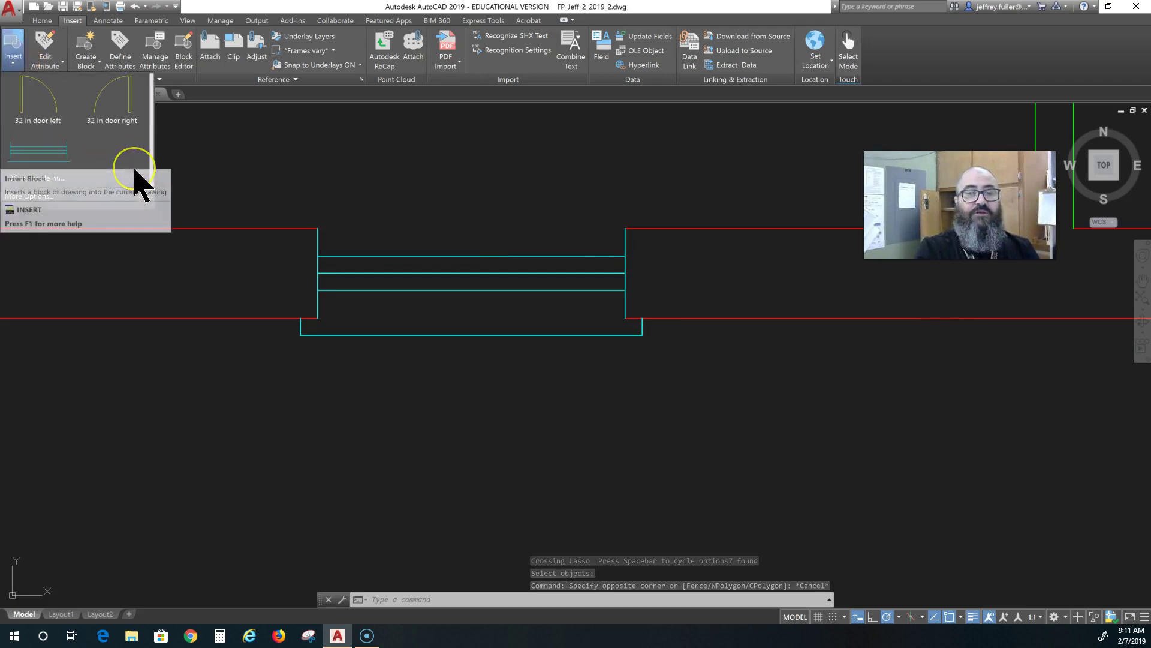
{"action": "left_click", "coordinate": [47, 153]}
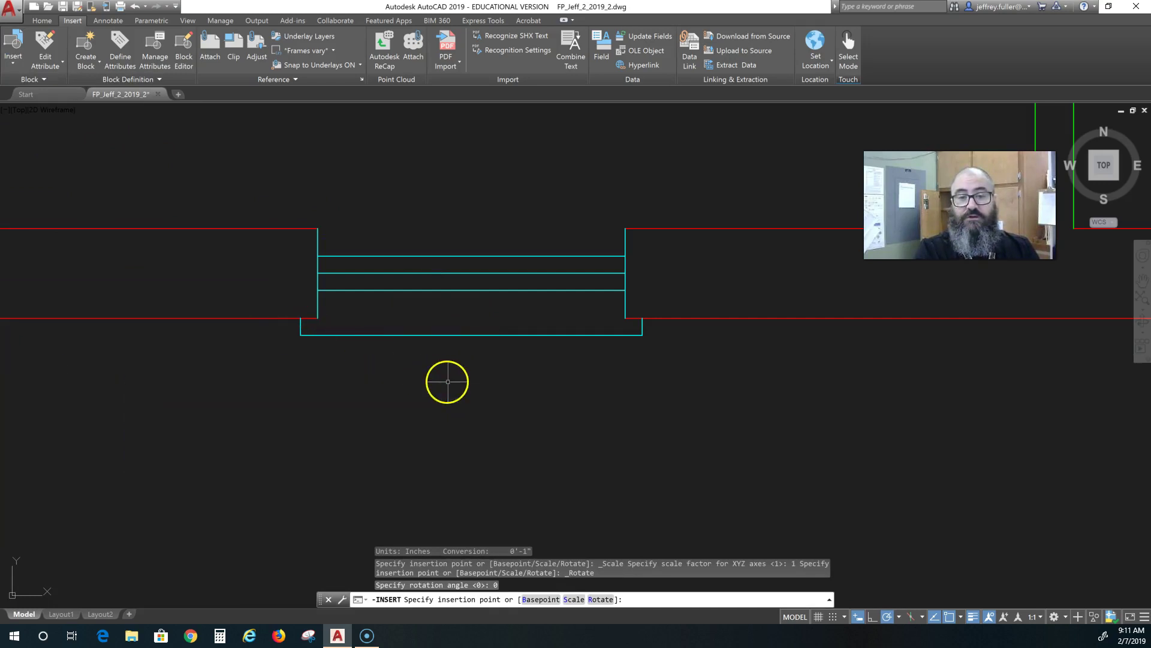
{"action": "key", "text": "Escape"}
Step: Open the 36 in double hung window block in the Block Editor
{"action": "double_click", "coordinate": [558, 290]}
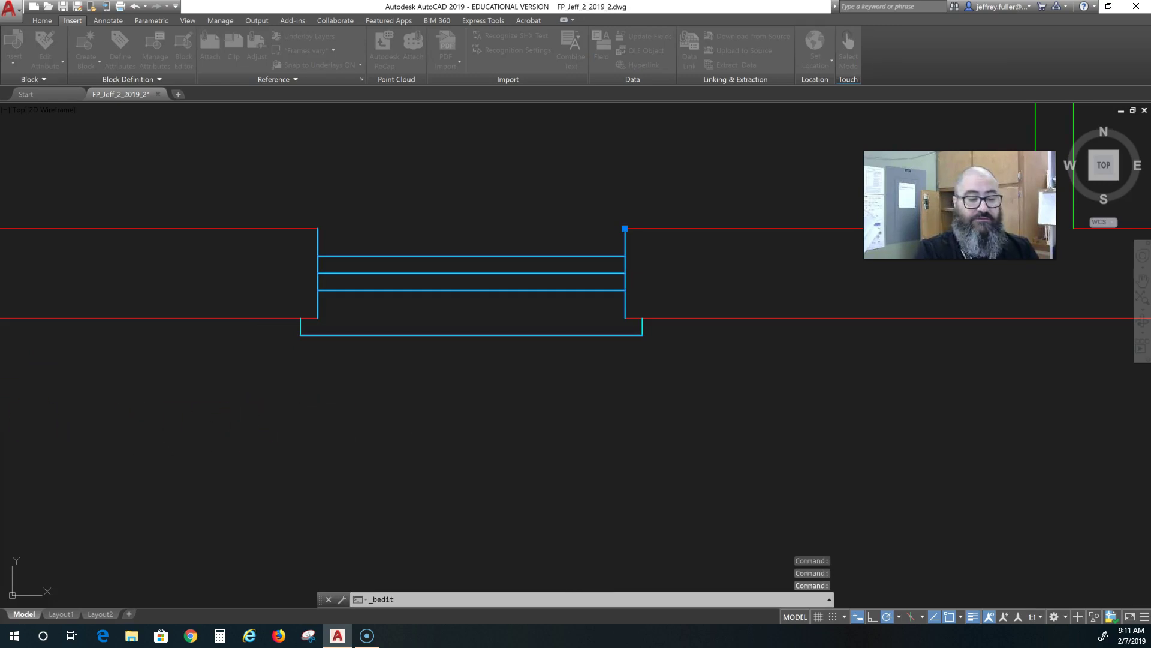
{"action": "left_click_drag", "start_coordinate": [89, 375], "coordinate": [458, 162]}
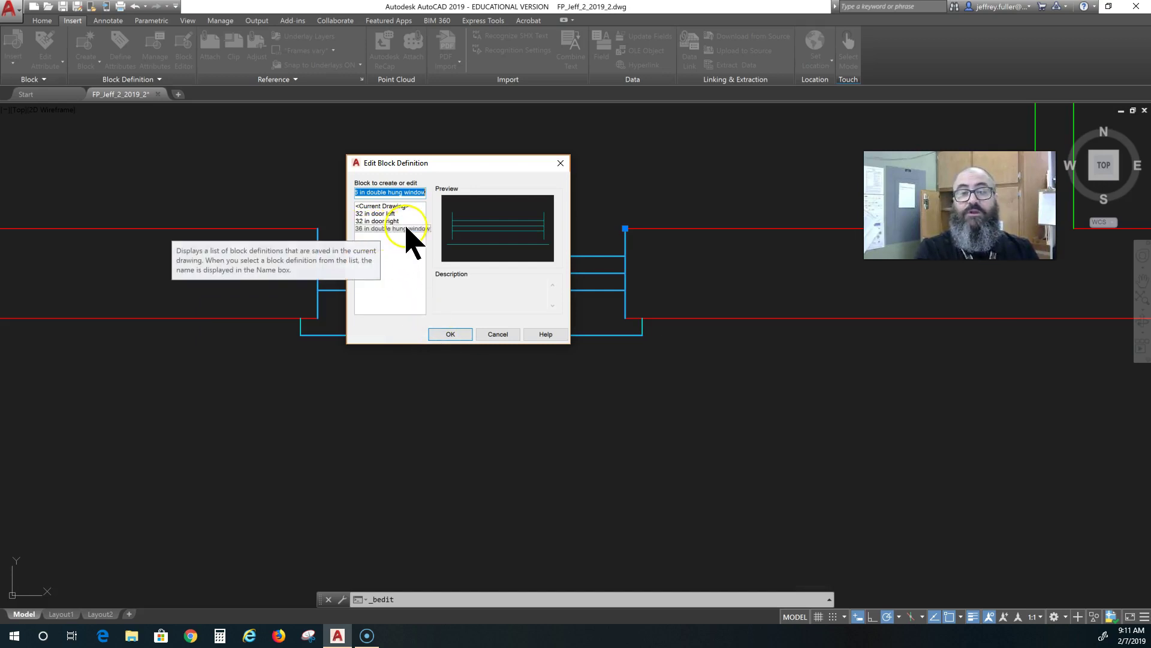
{"action": "left_click", "coordinate": [451, 334]}
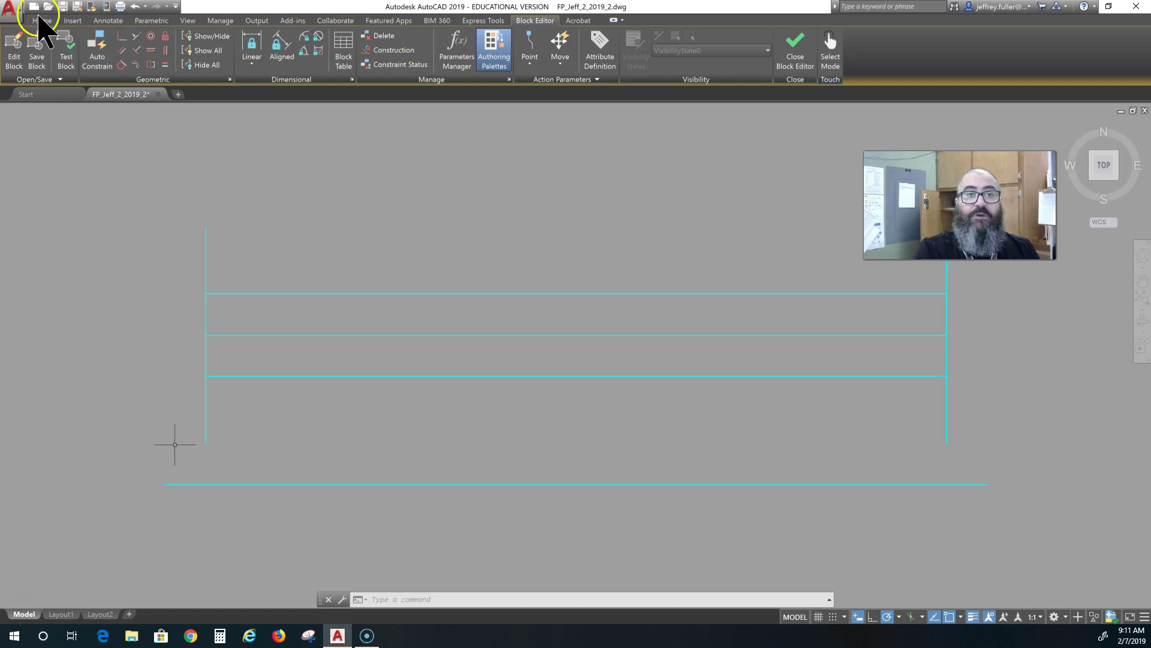
Step: Make Windows the current layer and draw a 2" upturn at the sill's left end
{"action": "left_click", "coordinate": [38, 19]}
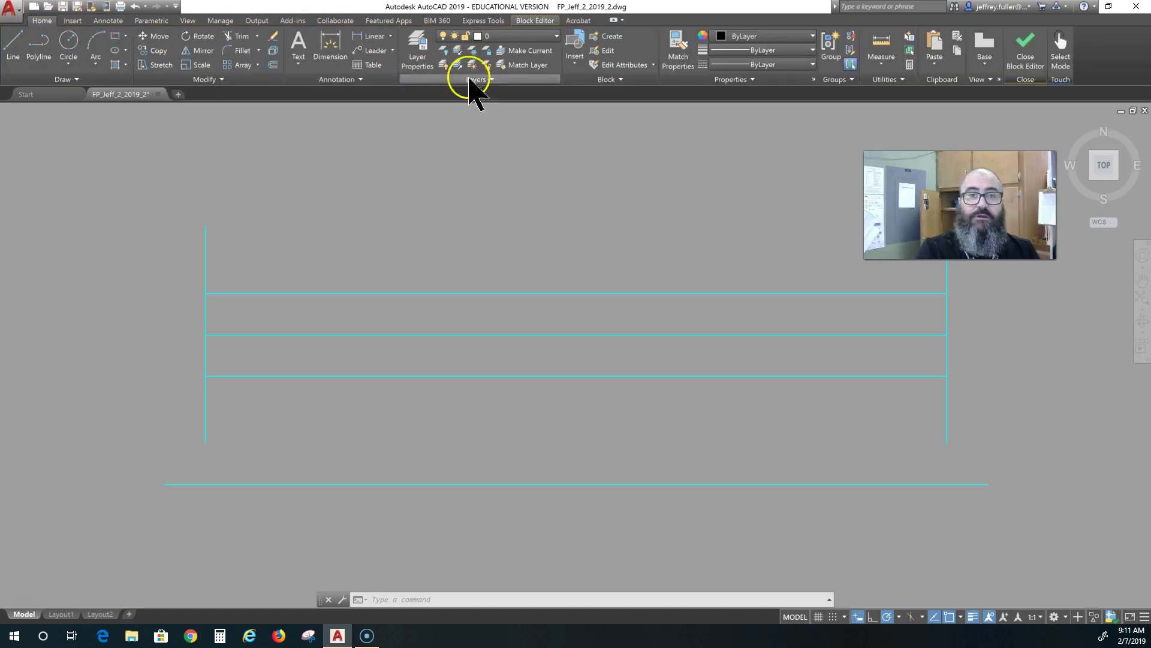
{"action": "left_click", "coordinate": [543, 37]}
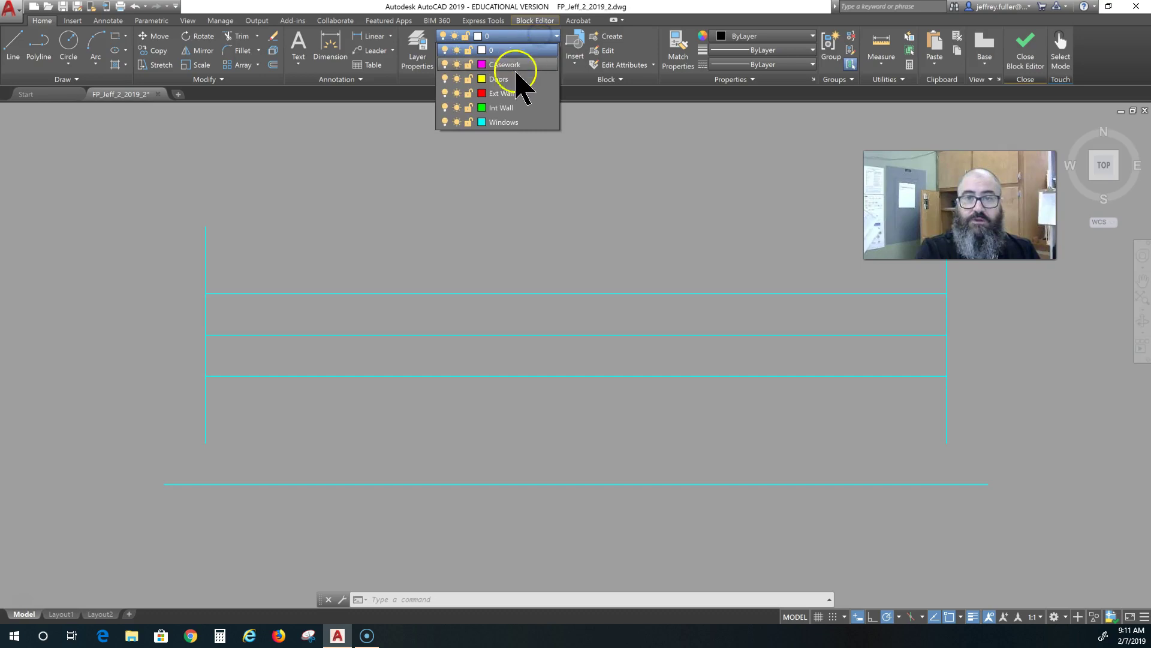
{"action": "left_click", "coordinate": [507, 122]}
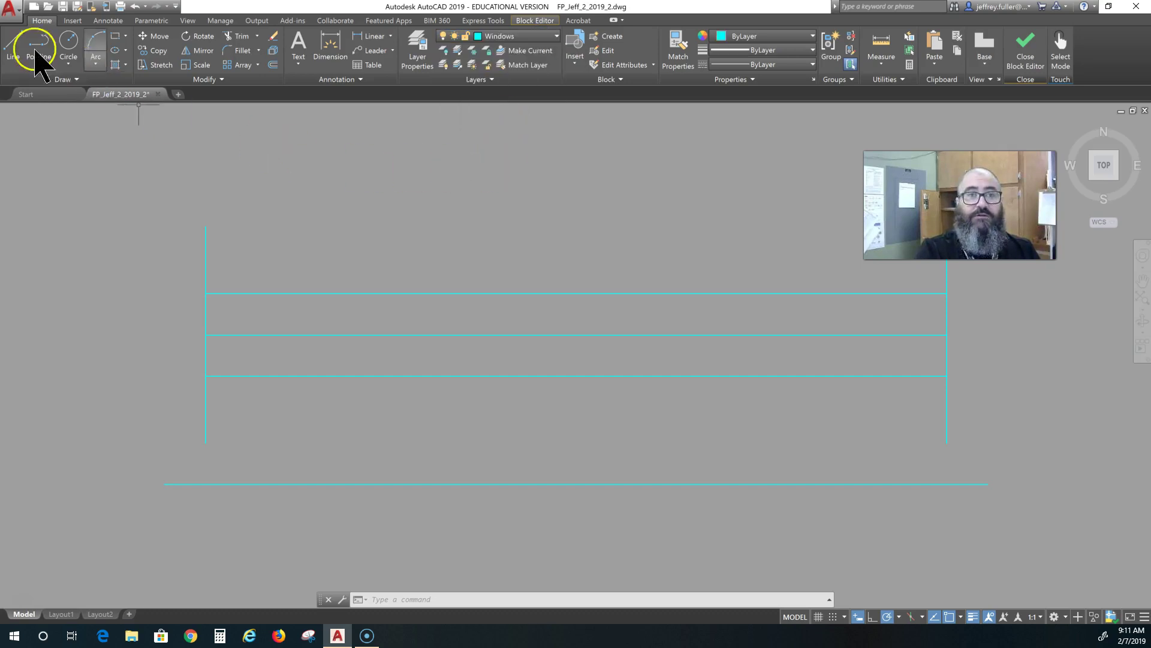
{"action": "left_click", "coordinate": [13, 47]}
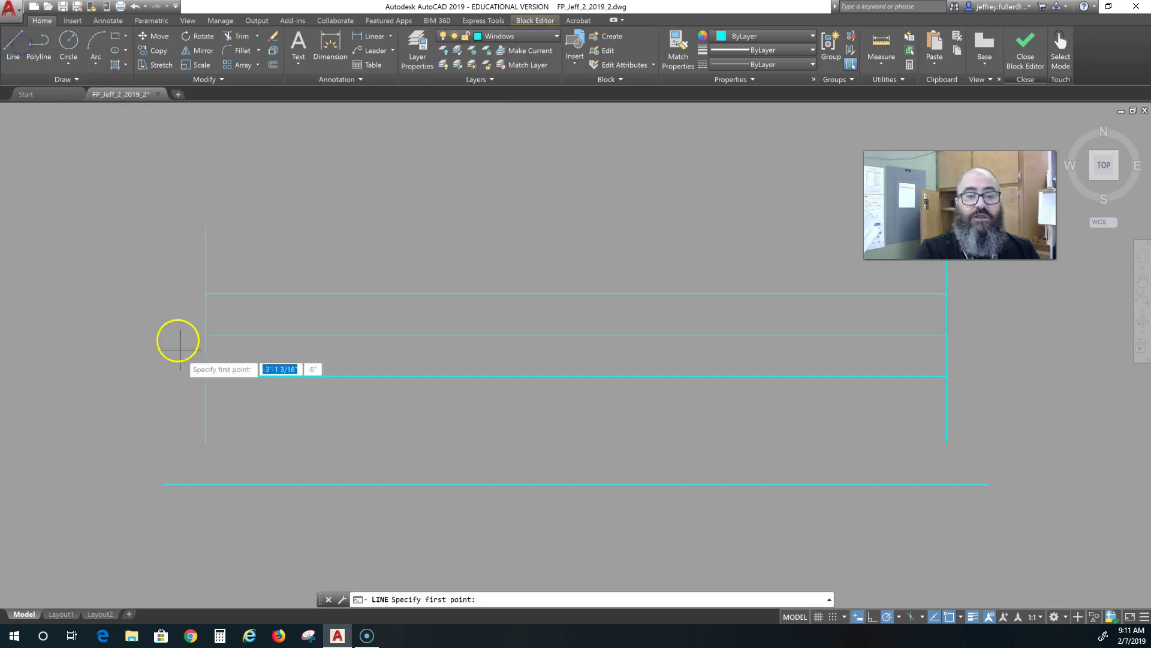
{"action": "left_click", "coordinate": [164, 484]}
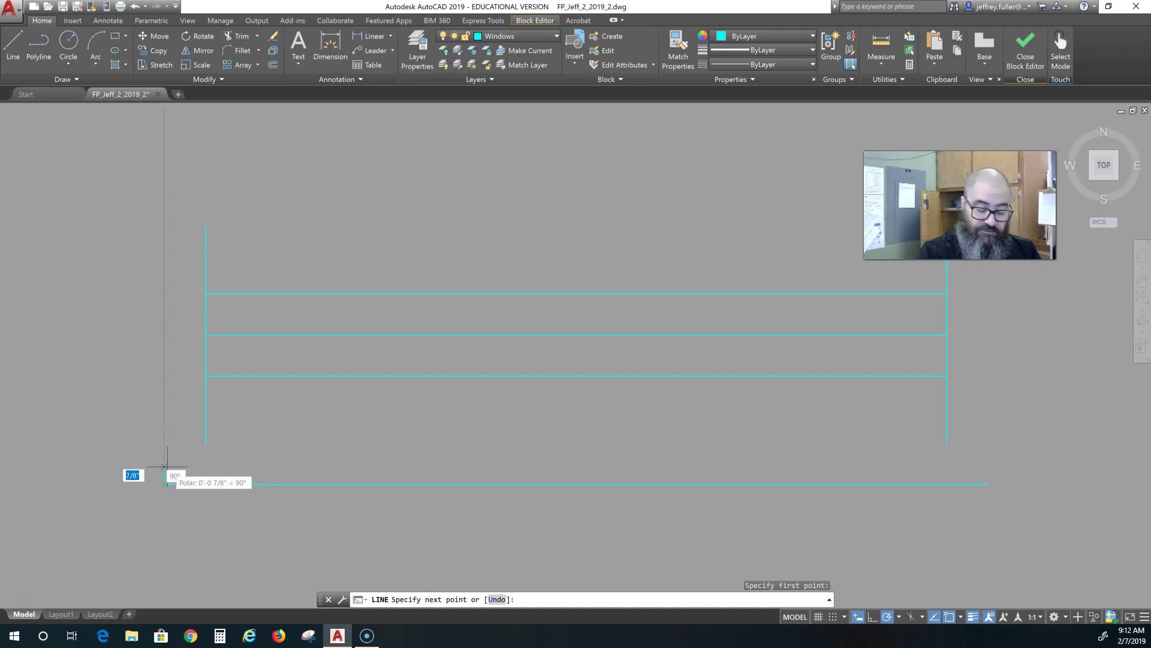
{"action": "type", "text": "2\""}
{"action": "key", "text": "Return"}
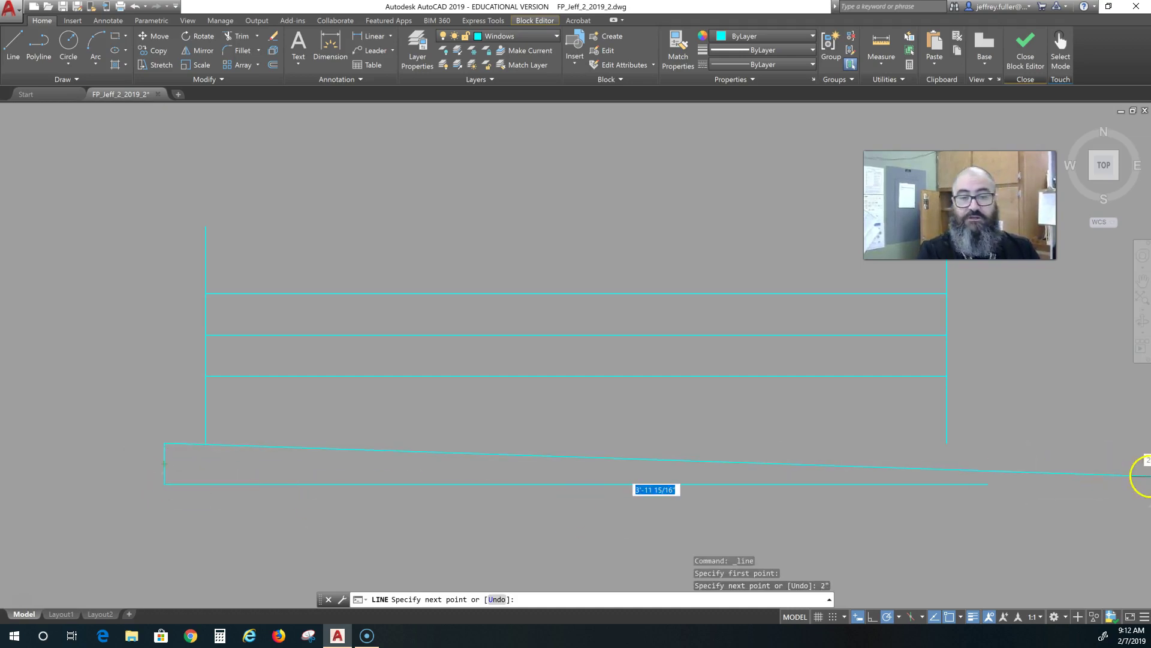
{"action": "key", "text": "Escape"}
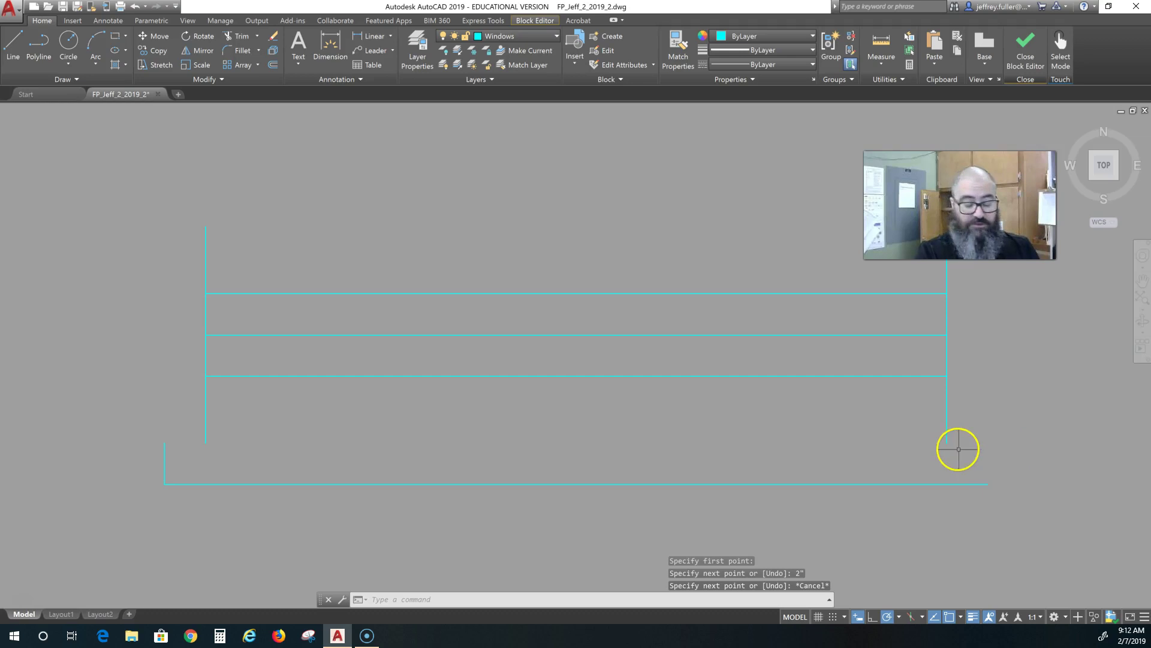
Step: Draw the matching 2" upturn at the sill's right end and close the Block Editor
{"action": "key", "text": "Return"}
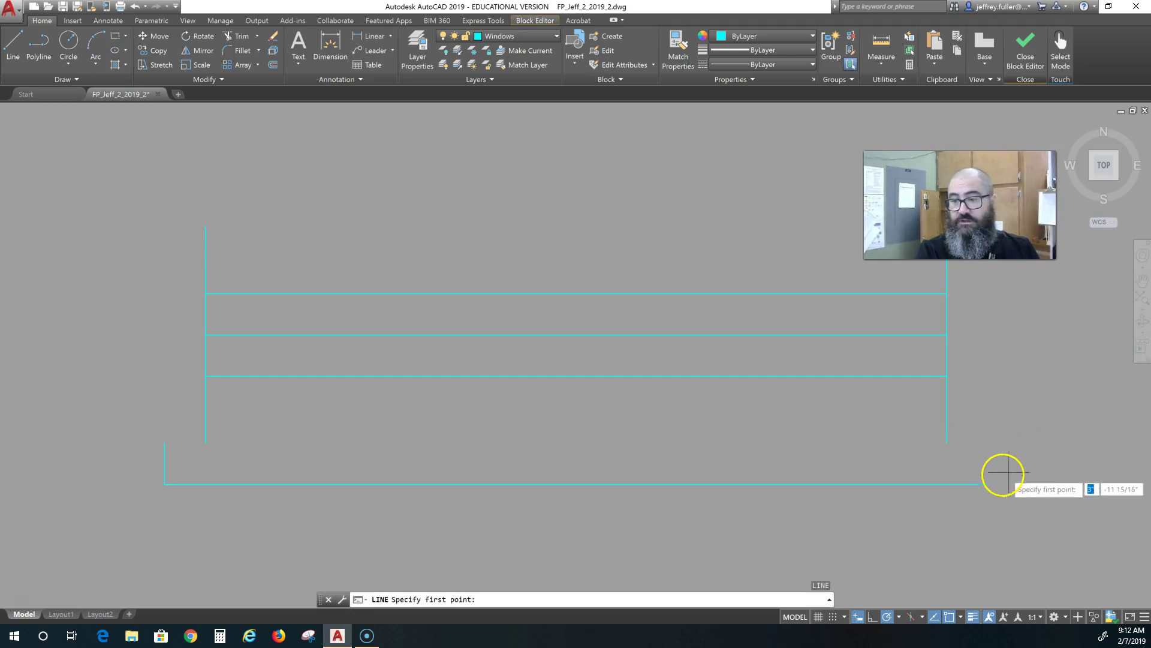
{"action": "left_click", "coordinate": [988, 483]}
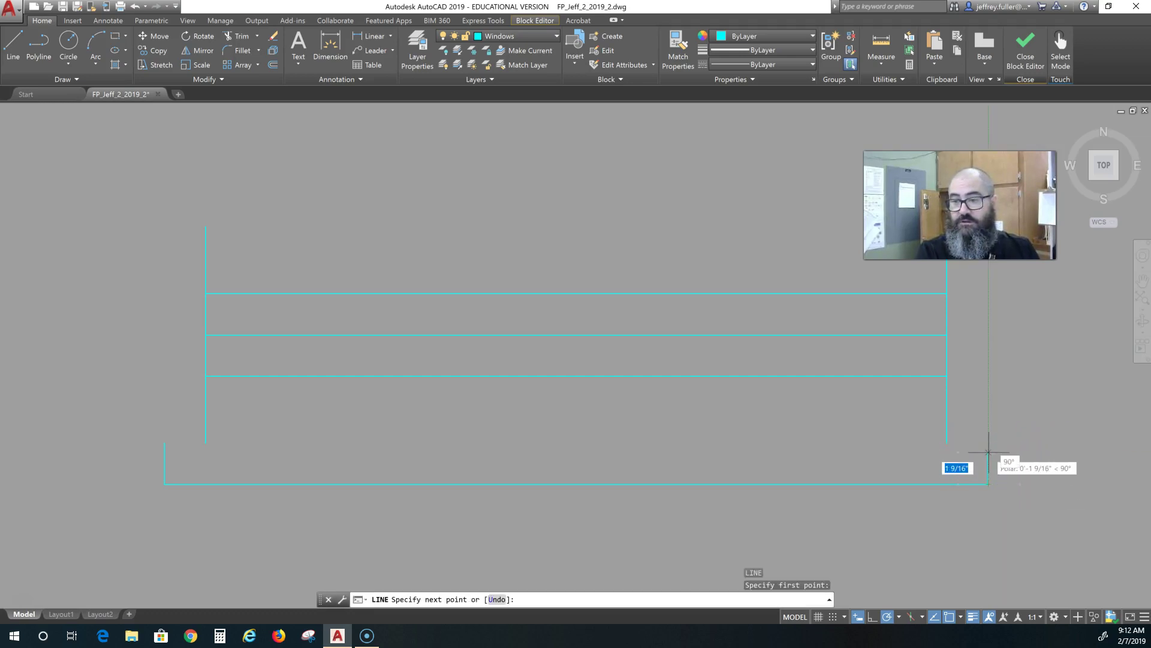
{"action": "type", "text": "2"}
{"action": "key", "text": "Return"}
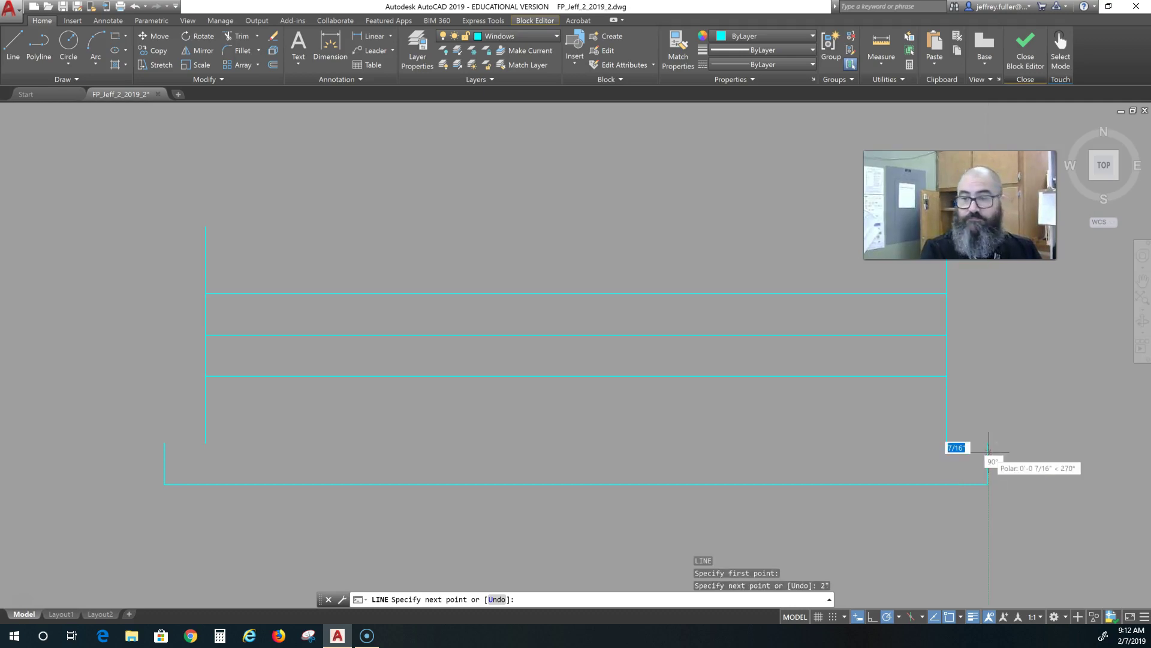
{"action": "key", "text": "Escape"}
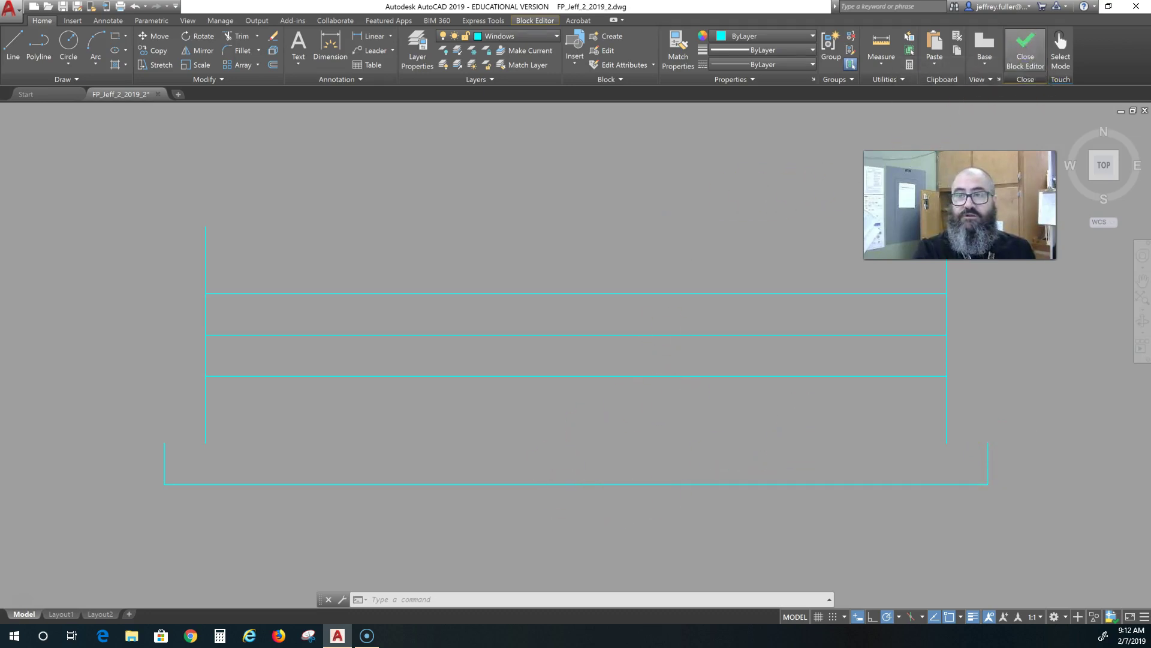
{"action": "left_click", "coordinate": [1027, 67]}
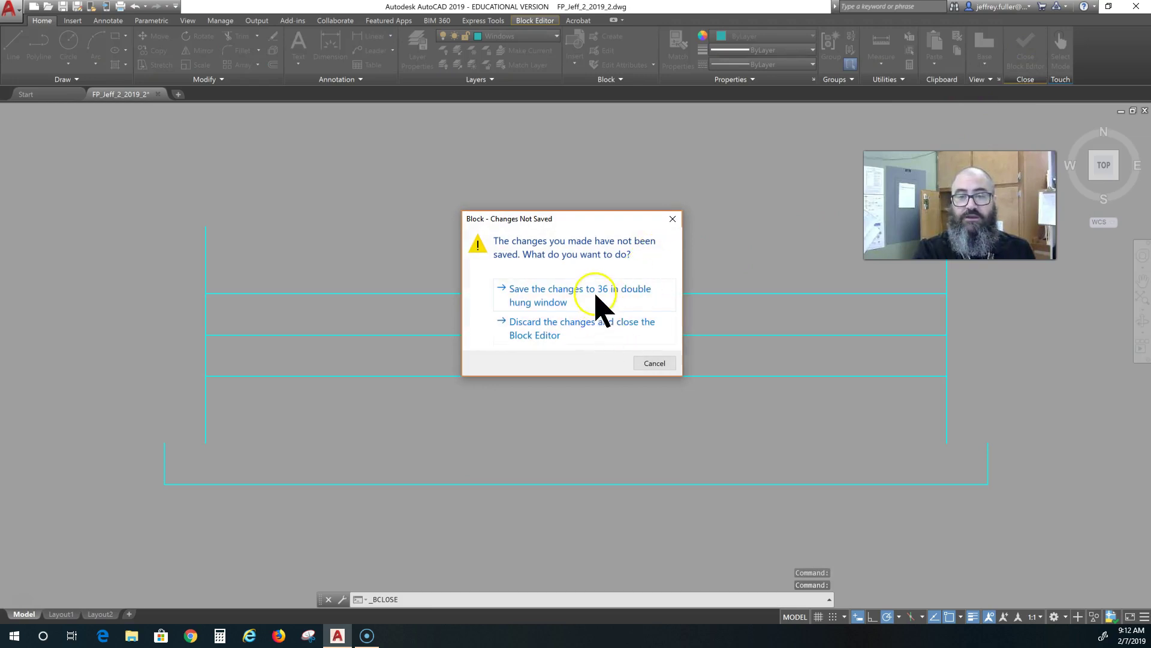
Step: Save the block changes and insert a second window copy left of the floor plan
{"action": "left_click", "coordinate": [595, 291]}
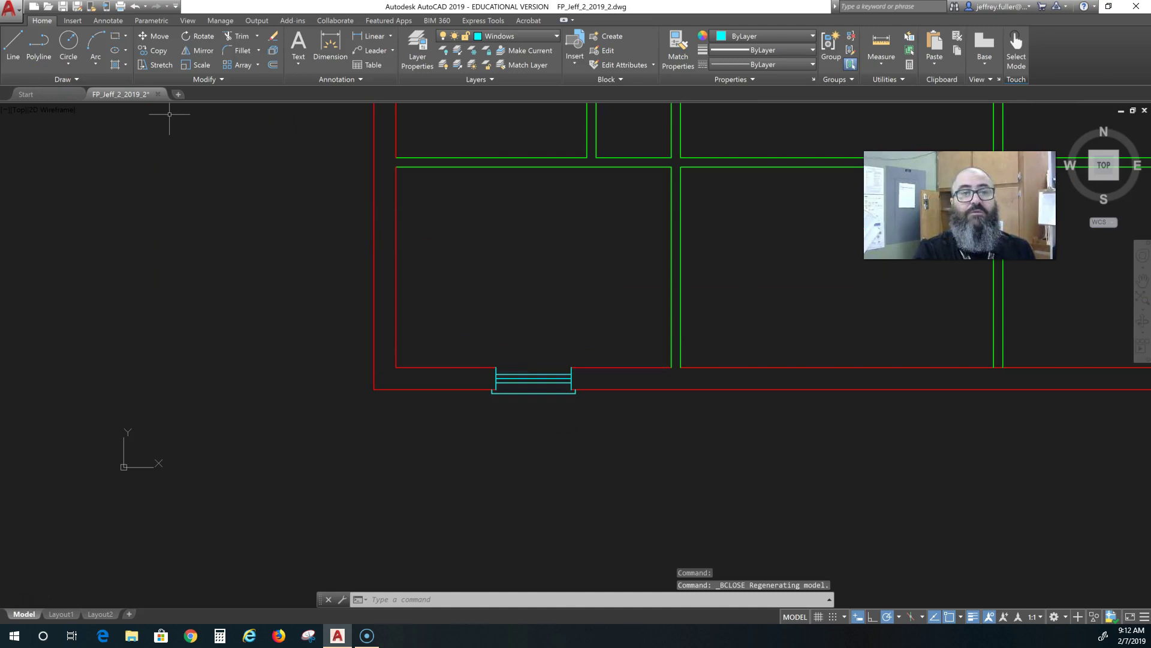
{"action": "left_click", "coordinate": [72, 21]}
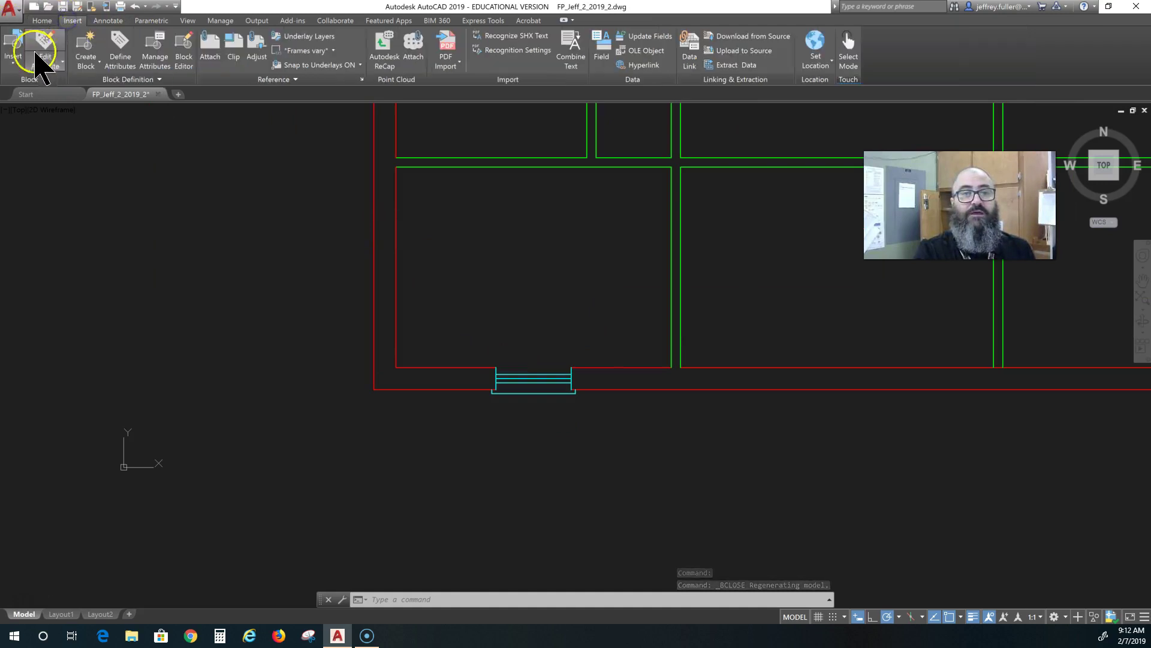
{"action": "left_click", "coordinate": [12, 60]}
{"action": "left_click", "coordinate": [34, 175]}
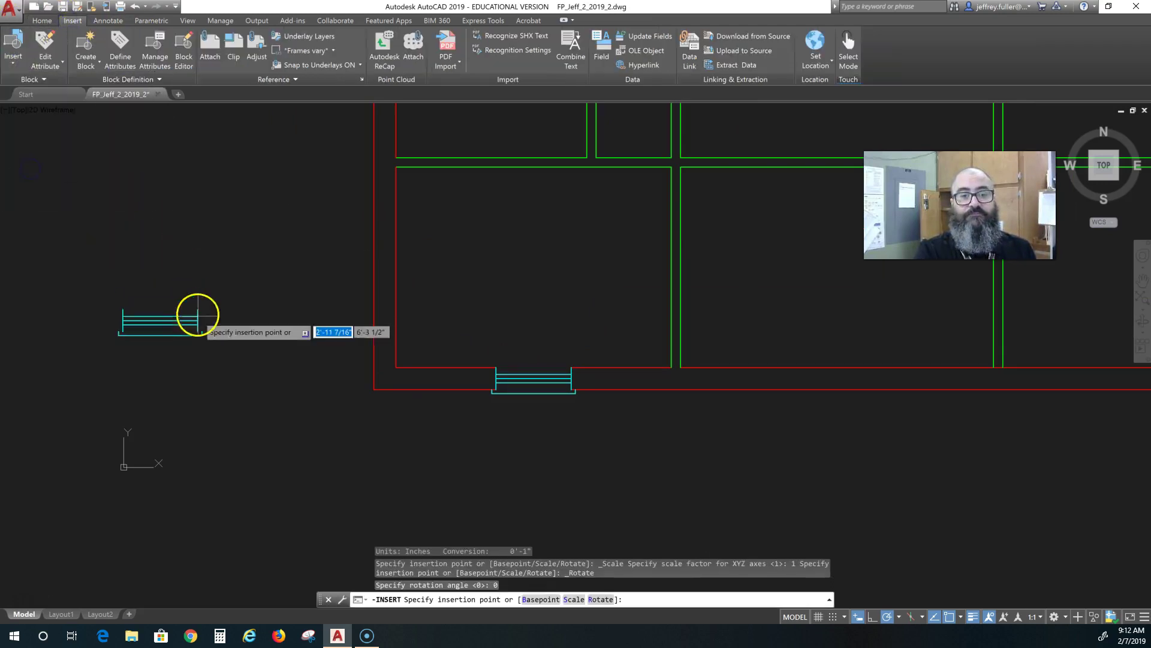
{"action": "left_click", "coordinate": [235, 332]}
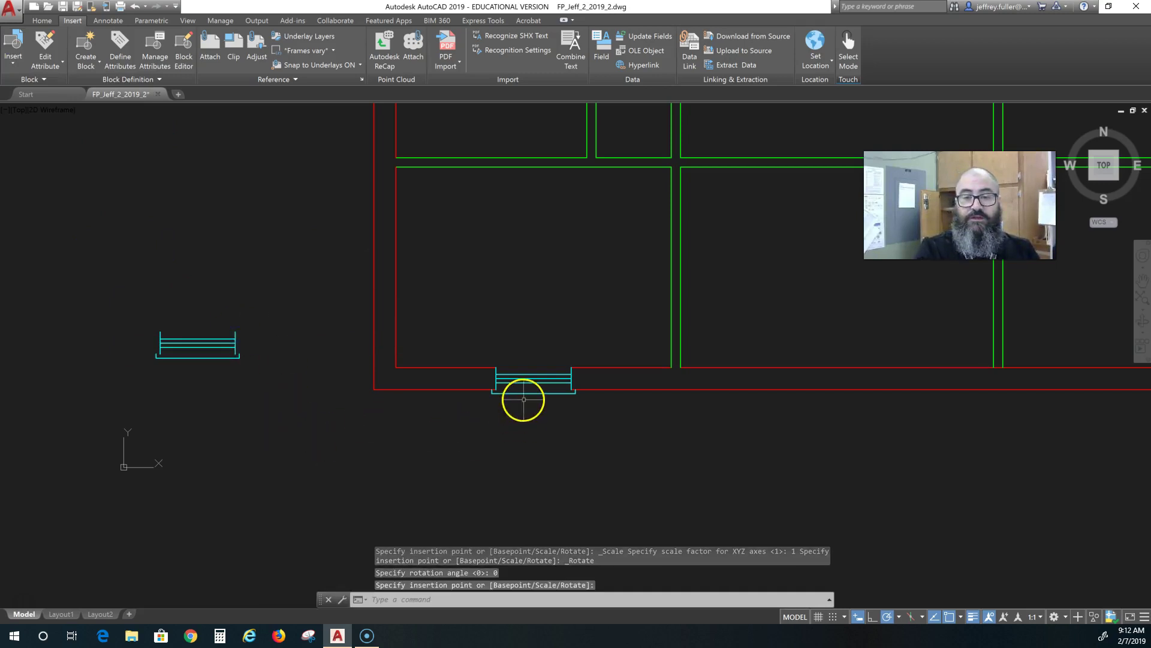
{"action": "key", "text": "Escape"}
{"action": "scroll", "coordinate": [227, 433], "scroll_direction": "down", "scroll_amount": 4}
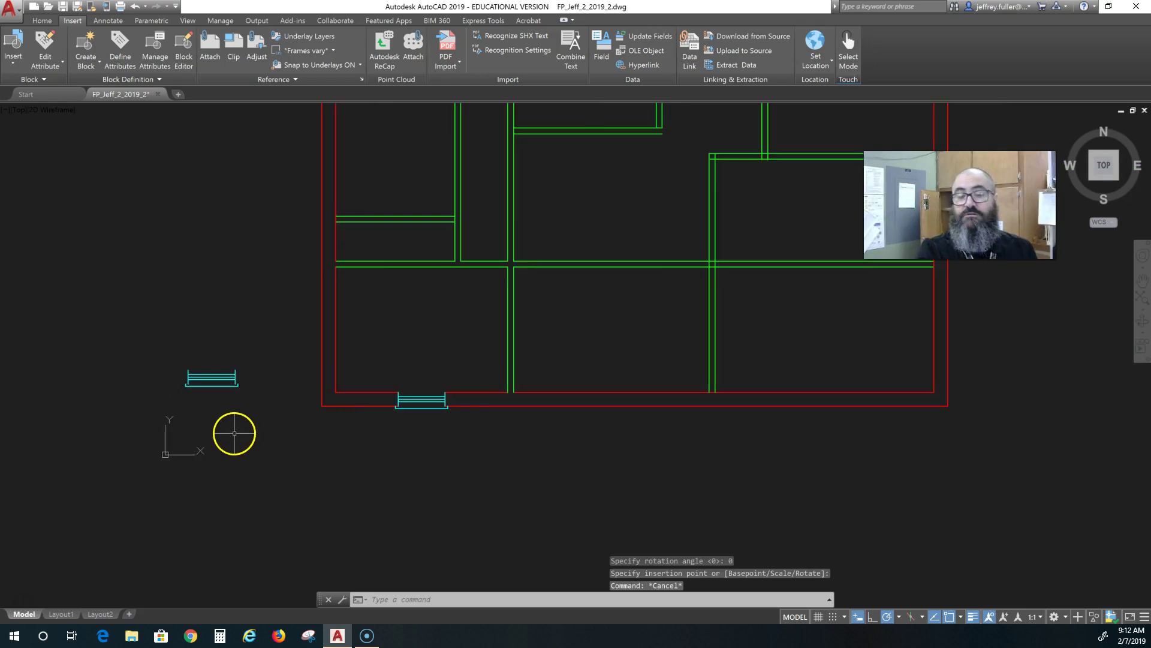
{"action": "middle_click_drag", "start_coordinate": [224, 303], "coordinate": [228, 342]}
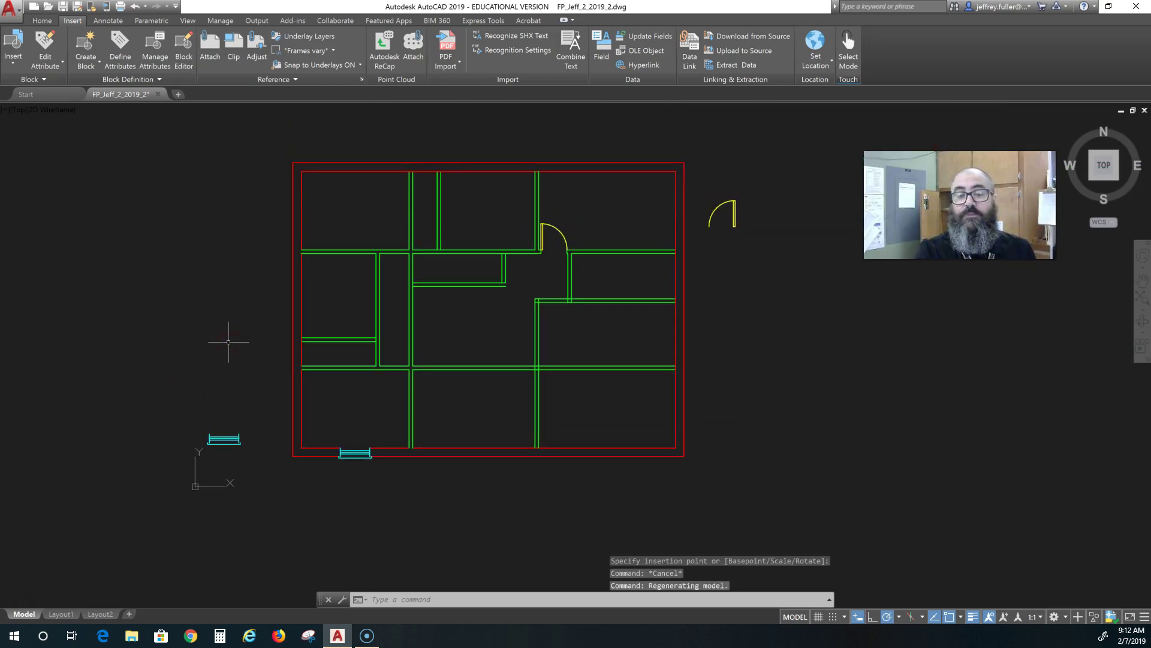